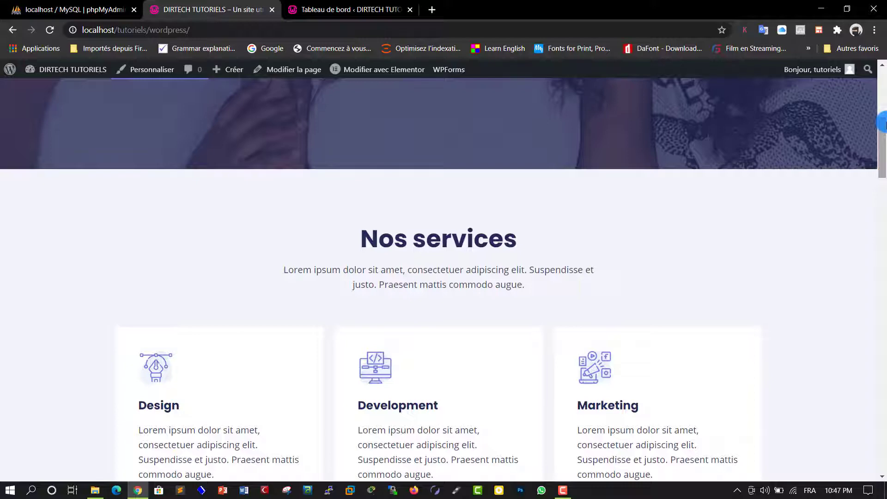
Compare the finished front page of the tutoriels site with the empty front page of the tutoriels1 site.
{"action": "left_click_drag", "start_coordinate": [883, 124], "coordinate": [882, 93]}
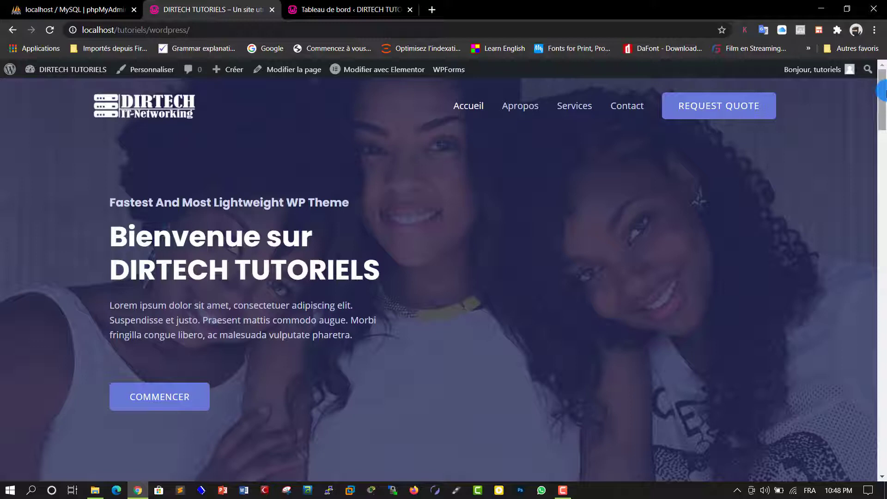
{"action": "left_click", "coordinate": [325, 4]}
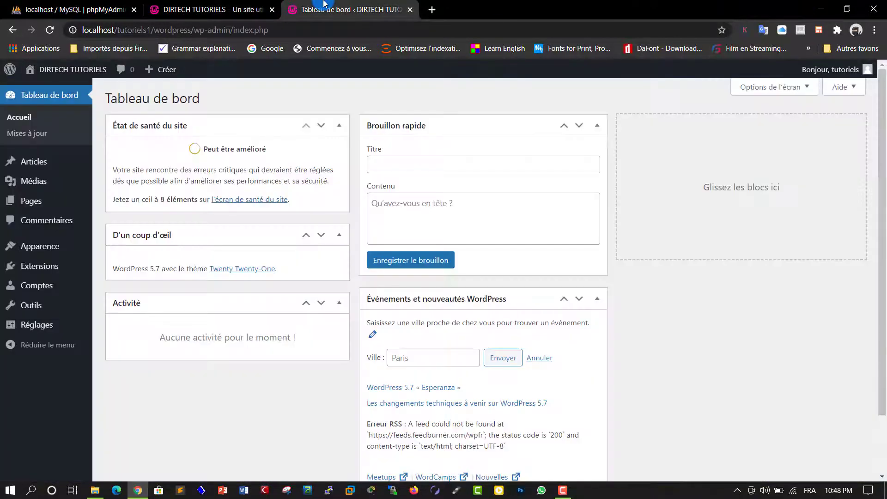
{"action": "mouse_move", "coordinate": [883, 112]}
{"action": "left_mouse_down"}
{"action": "mouse_move", "coordinate": [882, 169]}
{"action": "mouse_move", "coordinate": [882, 111]}
{"action": "left_mouse_up"}
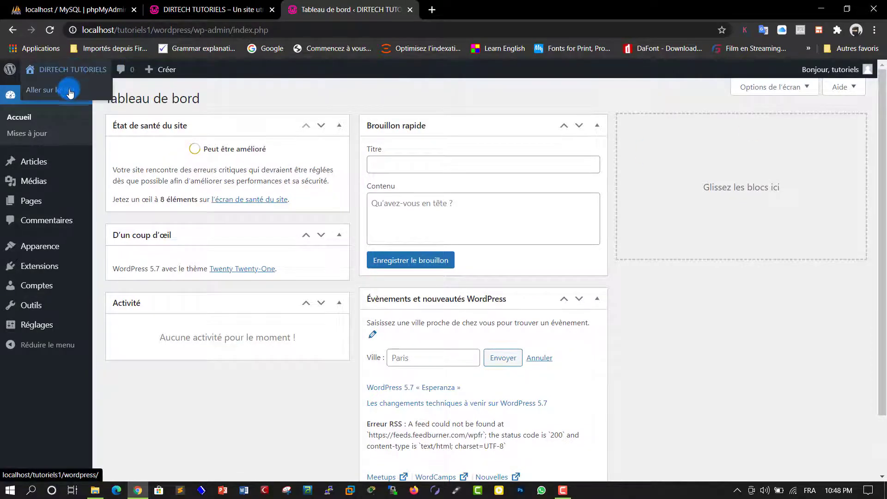
{"action": "left_click", "coordinate": [69, 92]}
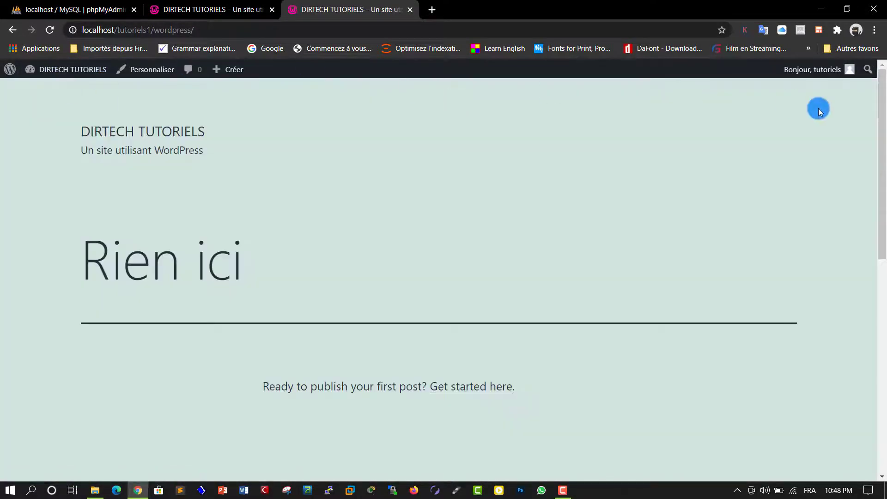
{"action": "mouse_move", "coordinate": [882, 86]}
{"action": "left_mouse_down"}
{"action": "mouse_move", "coordinate": [884, 247]}
{"action": "mouse_move", "coordinate": [882, 76]}
{"action": "left_mouse_up"}
{"action": "left_click", "coordinate": [231, 8]}
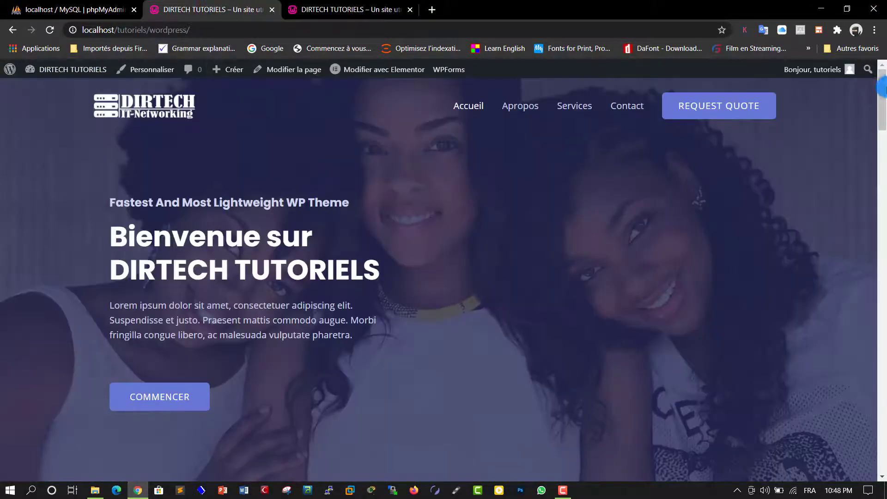
{"action": "left_click_drag", "start_coordinate": [882, 116], "coordinate": [881, 89]}
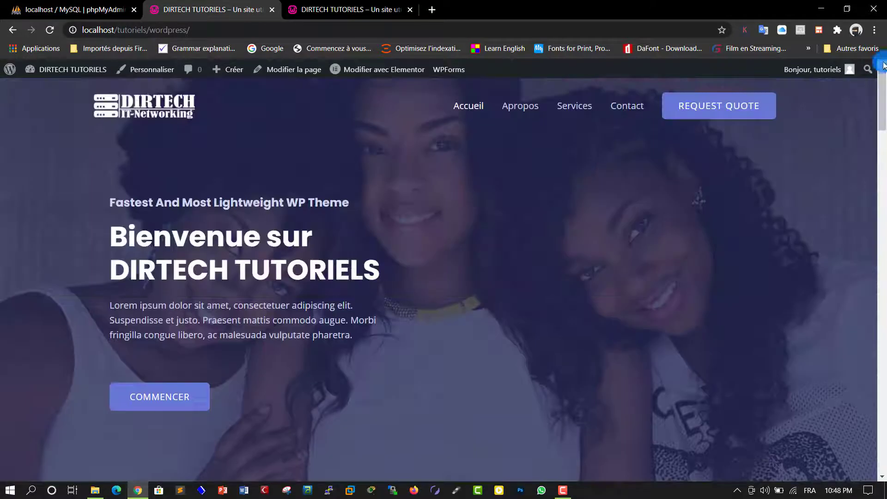
{"action": "left_click", "coordinate": [349, 10]}
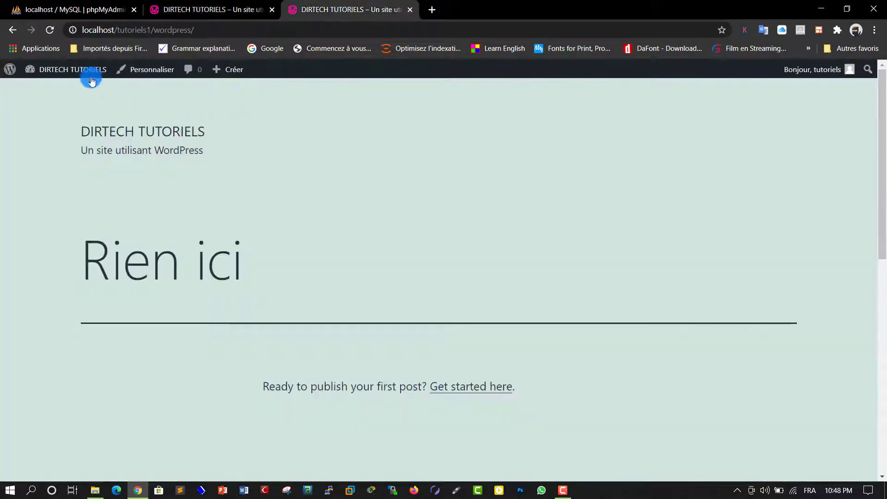
From the tutoriels1 site's dashboard, go to adding a new theme and search the theme directory for "astra".
{"action": "mouse_move", "coordinate": [85, 74]}
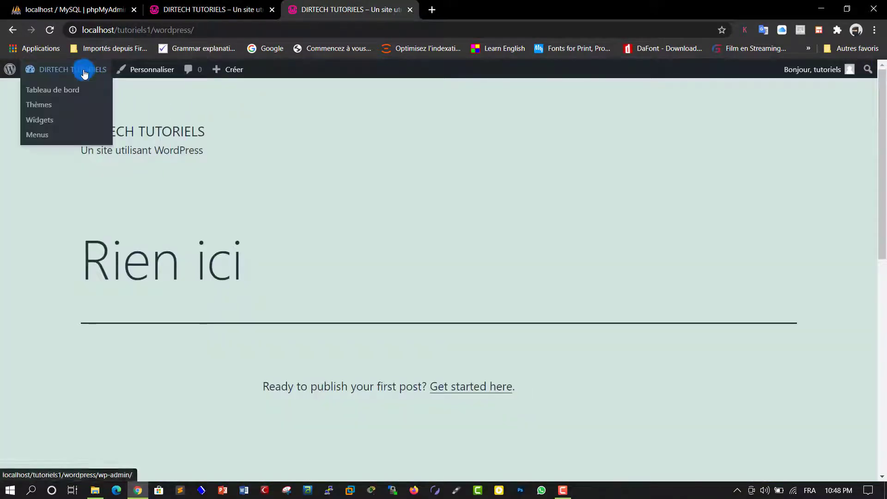
{"action": "left_click", "coordinate": [58, 94]}
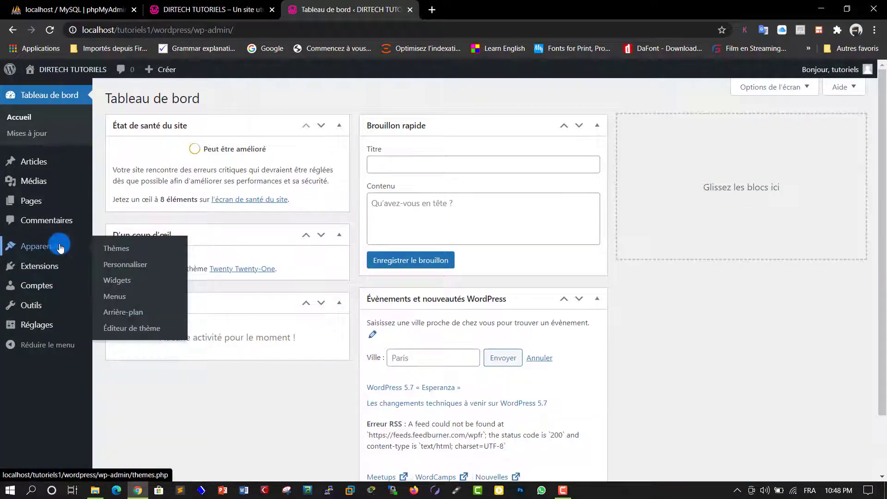
{"action": "left_click", "coordinate": [101, 249]}
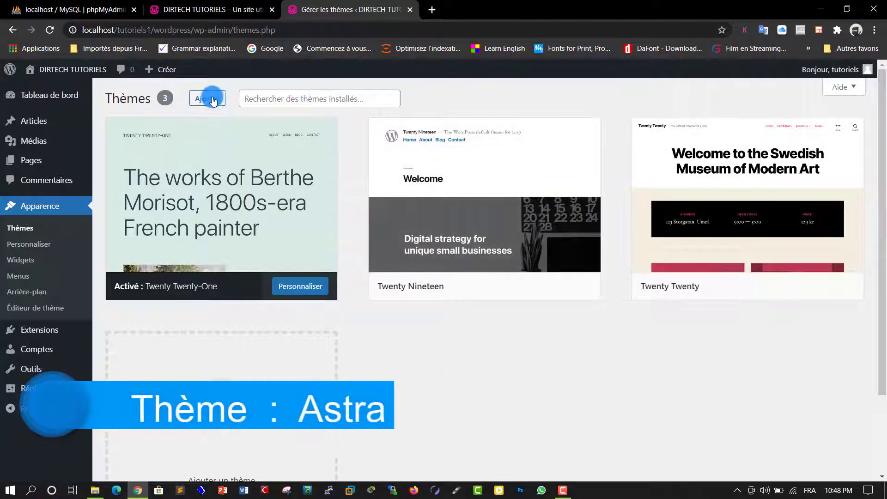
{"action": "left_click", "coordinate": [212, 100]}
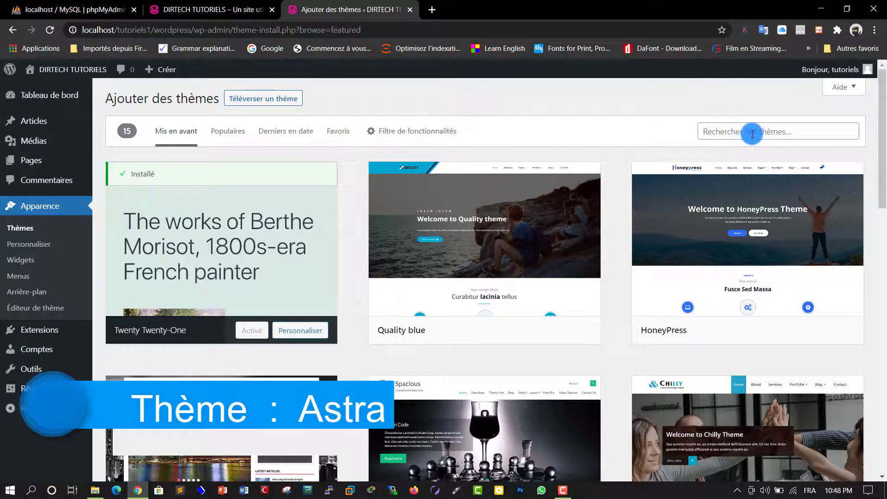
{"action": "left_click", "coordinate": [752, 134]}
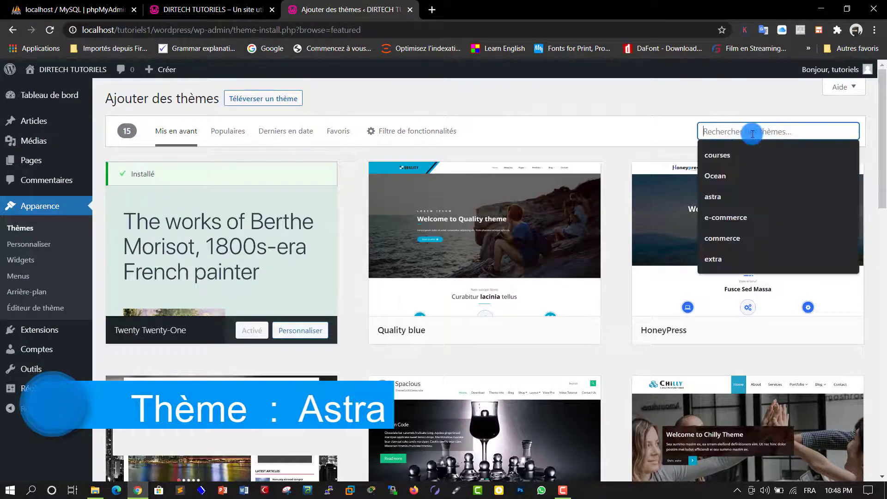
{"action": "type", "text": "astra"}
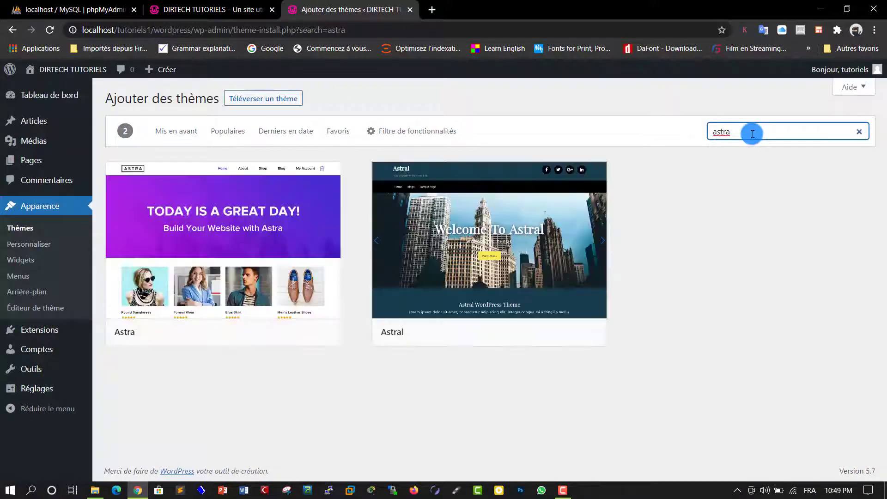
Install the Astra theme and activate it on the tutoriels1 site.
{"action": "mouse_move", "coordinate": [220, 244]}
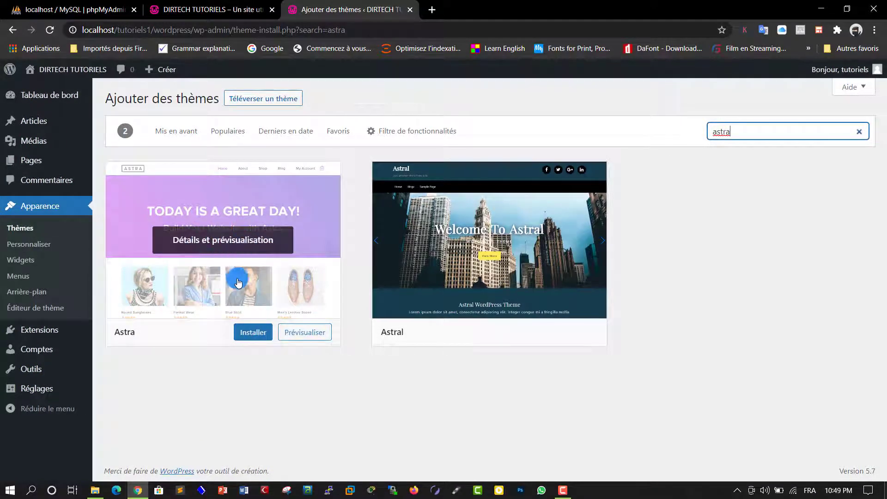
{"action": "left_click", "coordinate": [253, 332]}
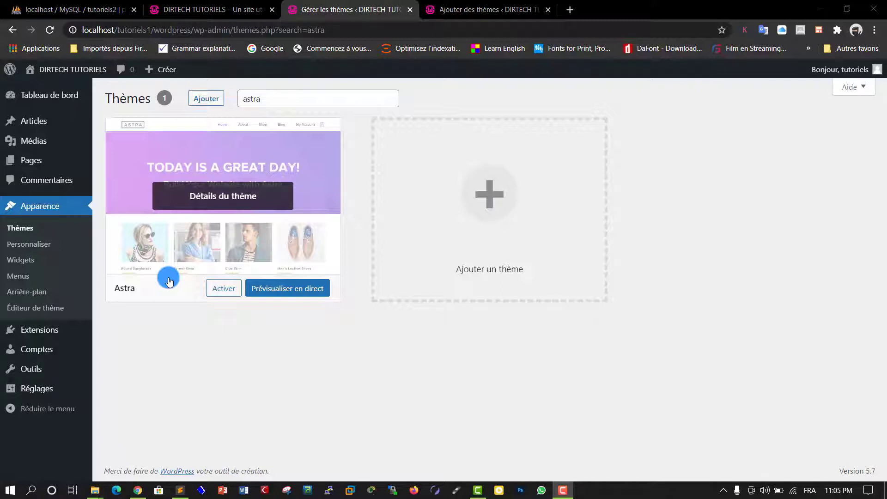
{"action": "left_click", "coordinate": [218, 291]}
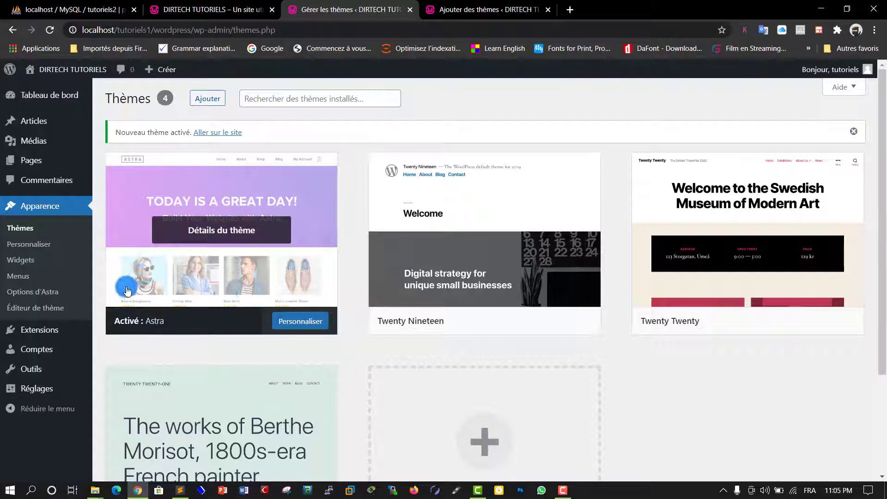
Go to adding a new extension and search the plugin directory for "astra starter".
{"action": "mouse_move", "coordinate": [63, 337]}
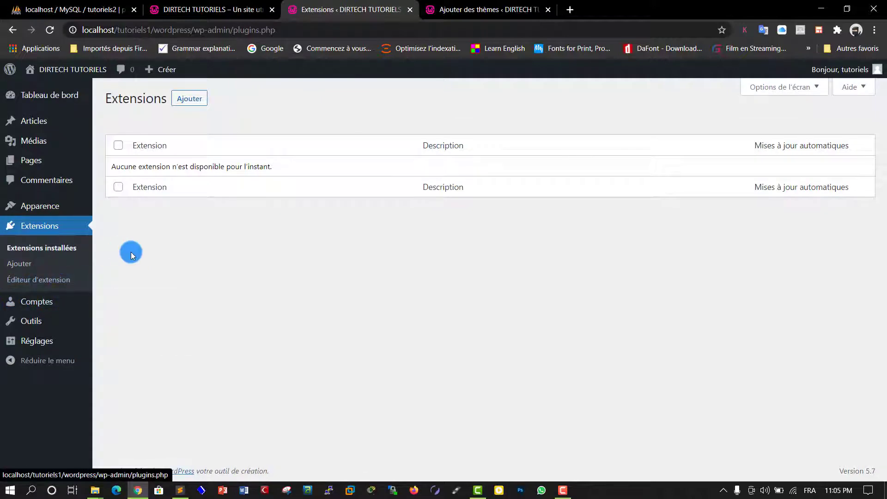
{"action": "left_click", "coordinate": [191, 98]}
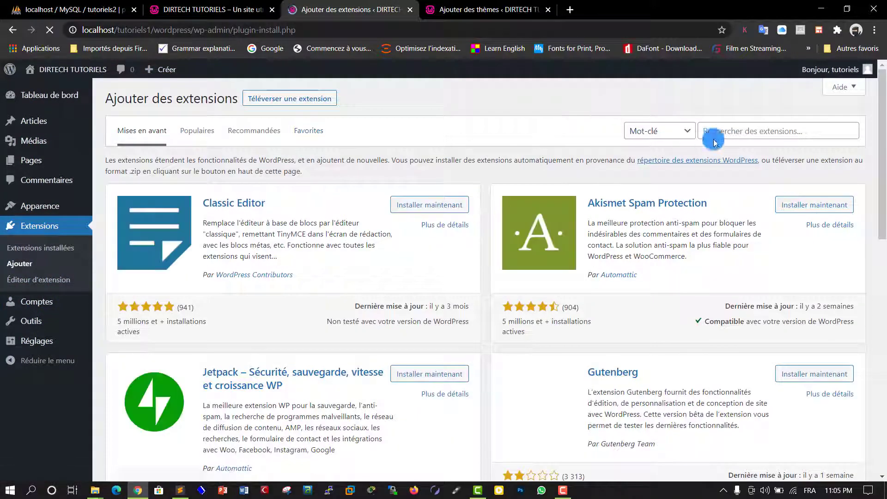
{"action": "left_click", "coordinate": [726, 128]}
{"action": "type", "text": "astr"}
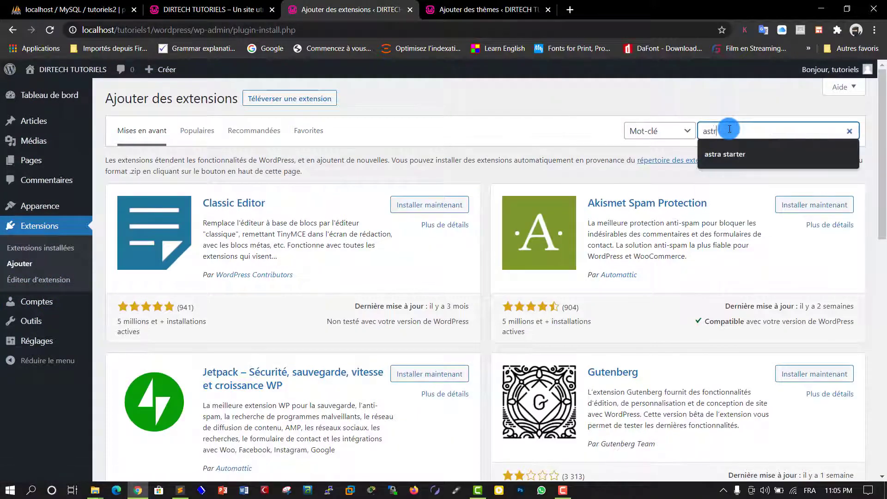
{"action": "type", "text": "a st"}
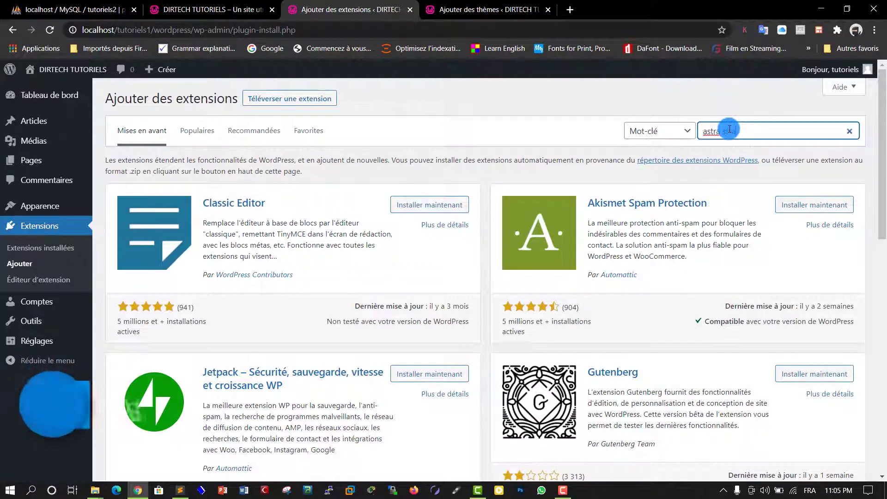
{"action": "type", "text": "art"}
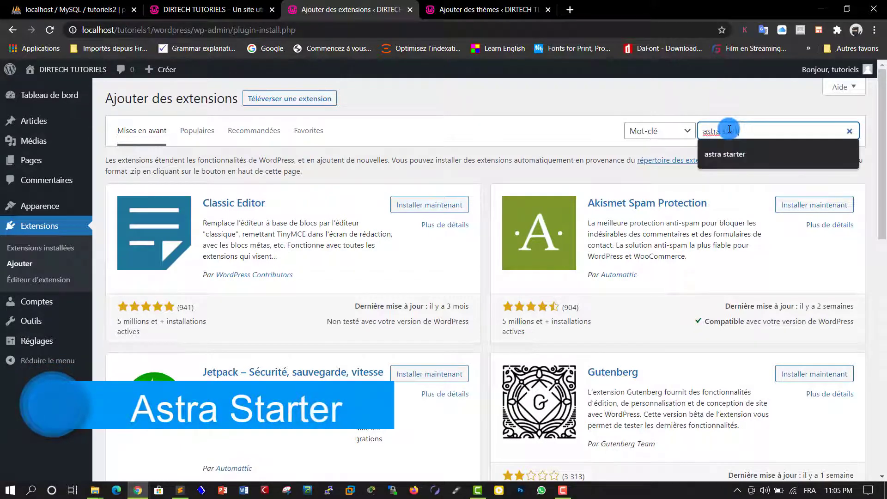
{"action": "type", "text": "er"}
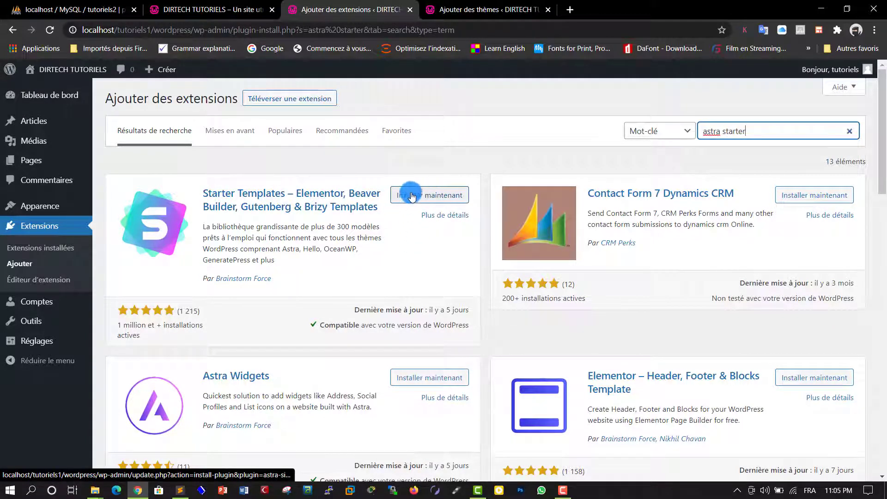
Install and activate the Starter Templates plugin by Brainstorm Force.
{"action": "left_click", "coordinate": [425, 196]}
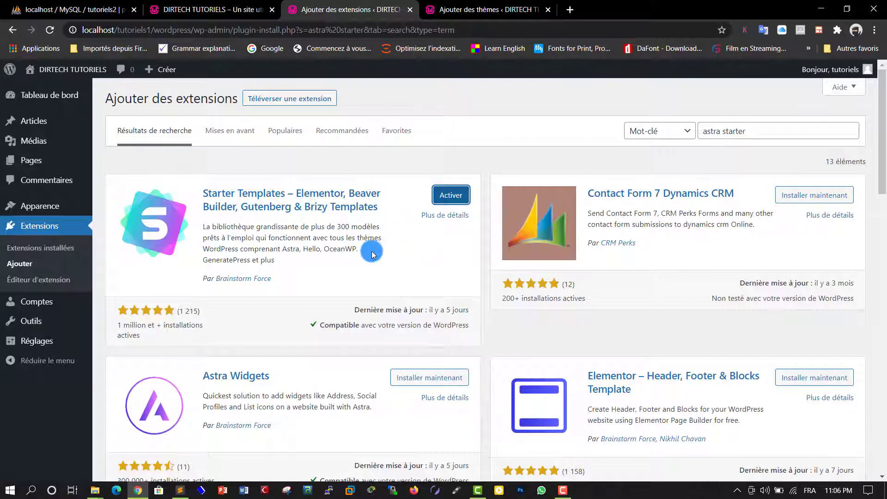
{"action": "left_click", "coordinate": [444, 197]}
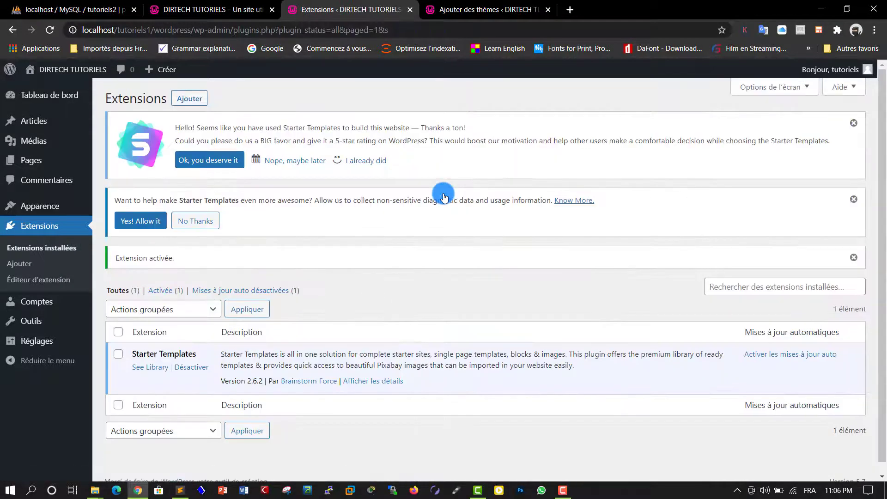
Open the Starter Templates library and review the available page builders, keeping Elementor selected.
{"action": "scroll", "coordinate": [880, 148], "scroll_direction": "down", "scroll_amount": 1}
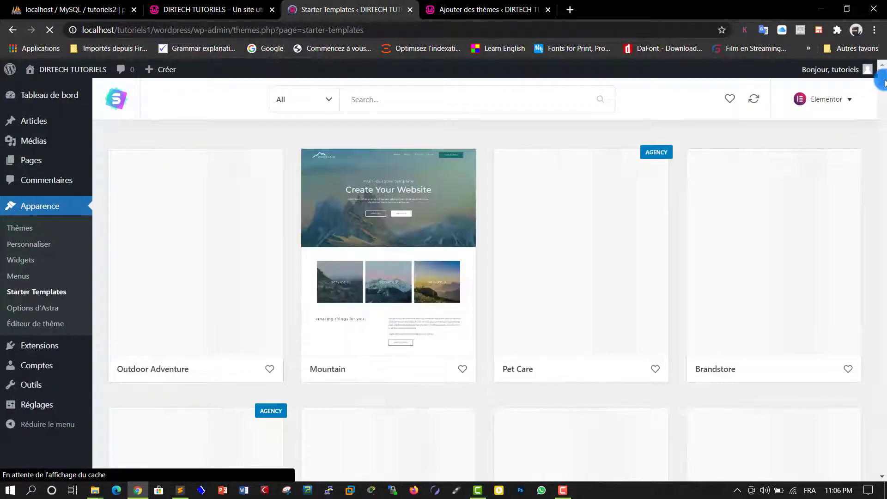
{"action": "scroll", "coordinate": [883, 82], "scroll_direction": "down", "scroll_amount": 2}
{"action": "left_click_drag", "start_coordinate": [885, 84], "coordinate": [884, 64]}
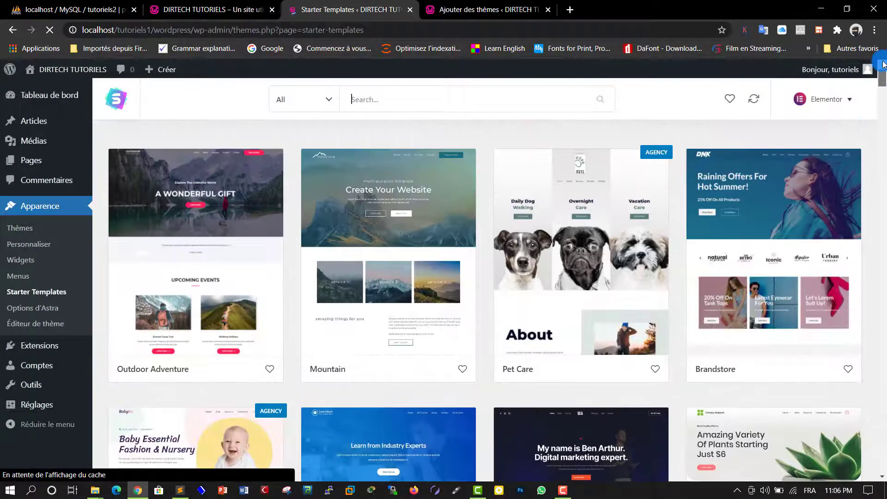
{"action": "left_click", "coordinate": [851, 98]}
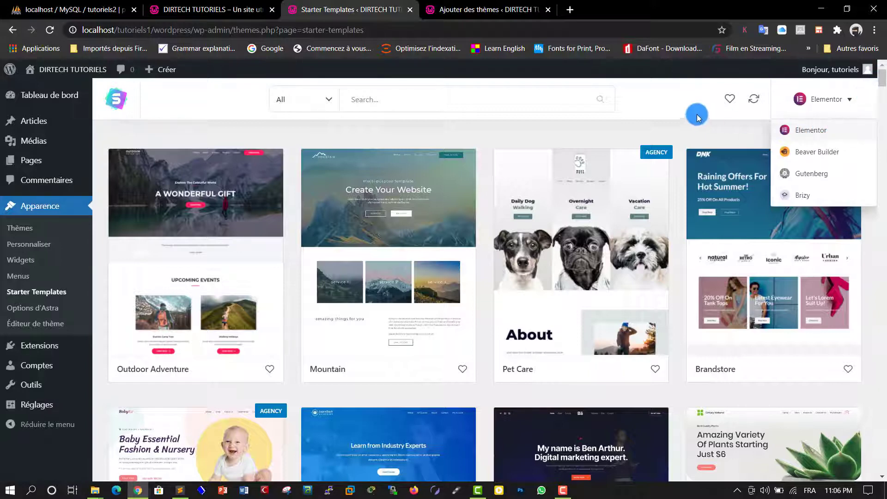
{"action": "left_click", "coordinate": [676, 106]}
{"action": "mouse_move", "coordinate": [881, 81]}
{"action": "left_mouse_down"}
{"action": "mouse_move", "coordinate": [883, 118]}
{"action": "mouse_move", "coordinate": [881, 77]}
{"action": "left_mouse_up"}
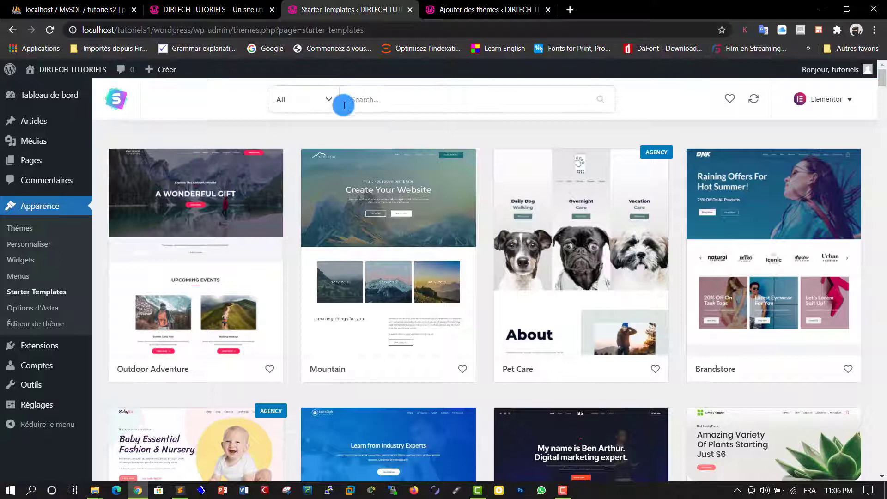
Filter the template library to the Business category and to Free templates only.
{"action": "left_click", "coordinate": [318, 100]}
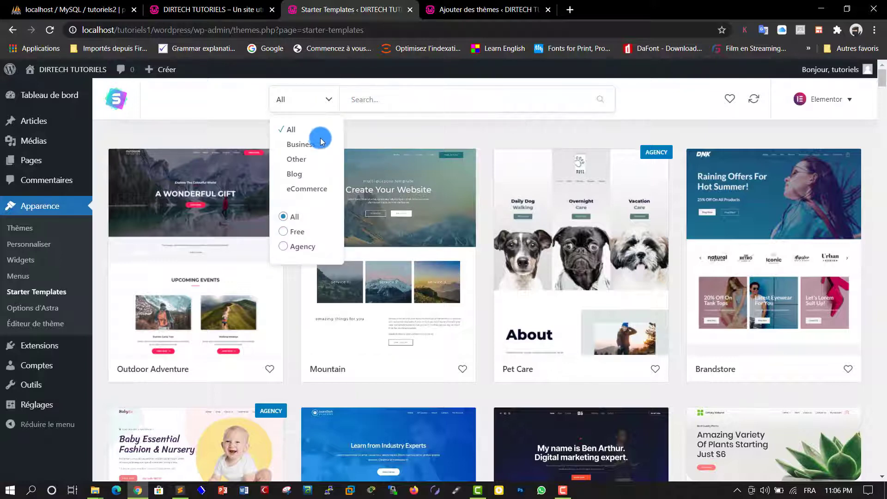
{"action": "left_click", "coordinate": [292, 146]}
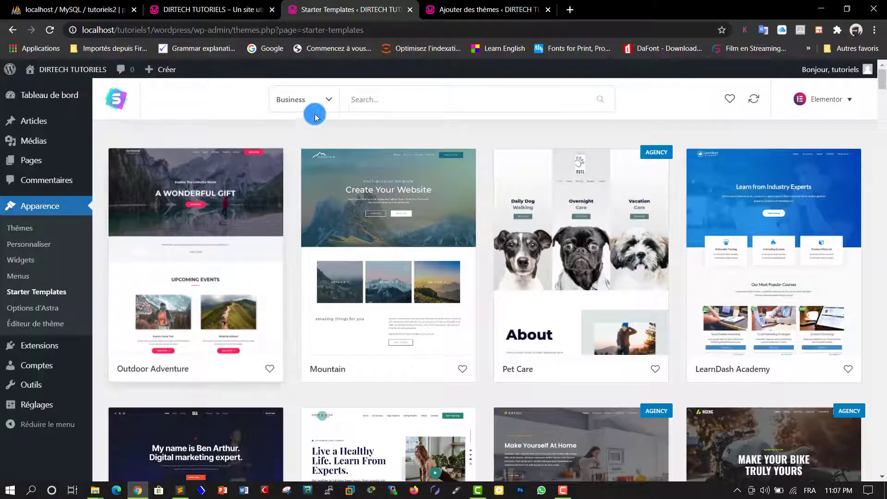
{"action": "left_click", "coordinate": [325, 97]}
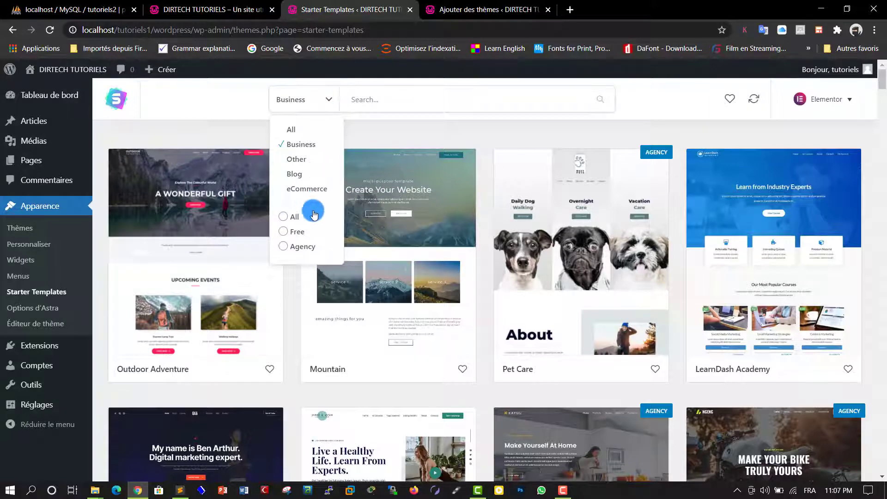
{"action": "left_click", "coordinate": [286, 233]}
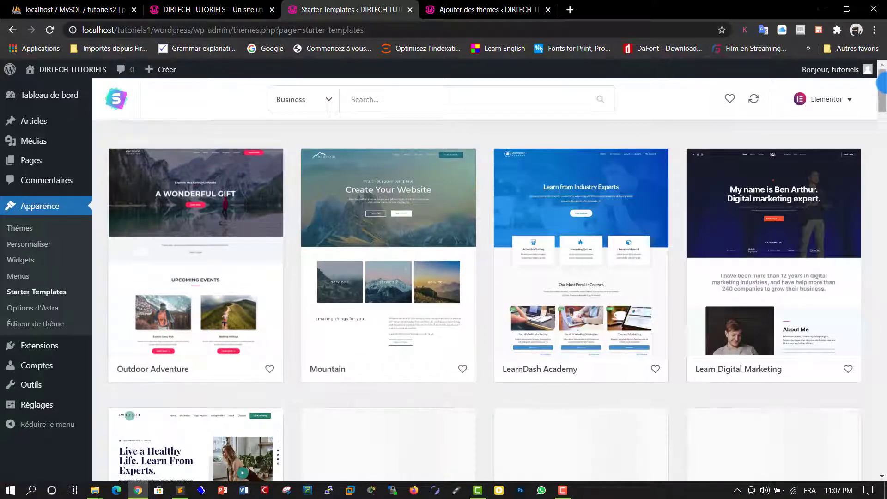
Open the Digital Agency template from the filtered library and preview its About page.
{"action": "mouse_move", "coordinate": [882, 83]}
{"action": "left_mouse_down"}
{"action": "mouse_move", "coordinate": [881, 159]}
{"action": "mouse_move", "coordinate": [883, 74]}
{"action": "mouse_move", "coordinate": [882, 160]}
{"action": "left_mouse_up"}
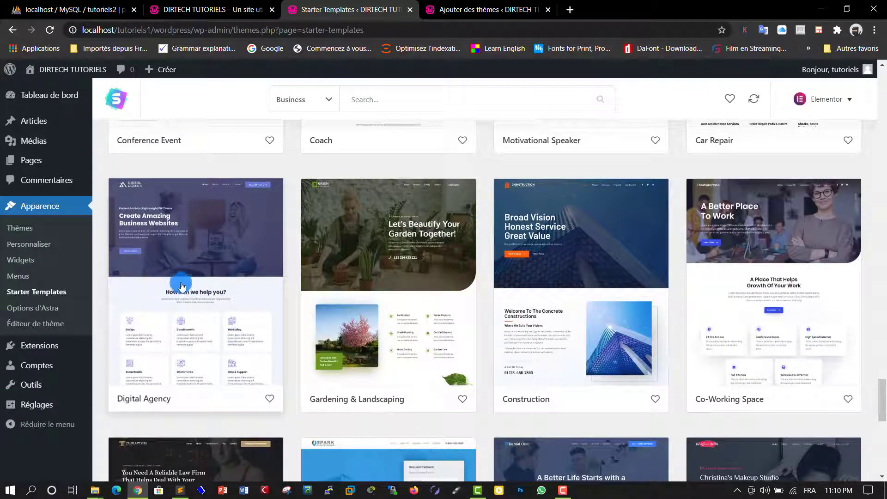
{"action": "left_click", "coordinate": [194, 290]}
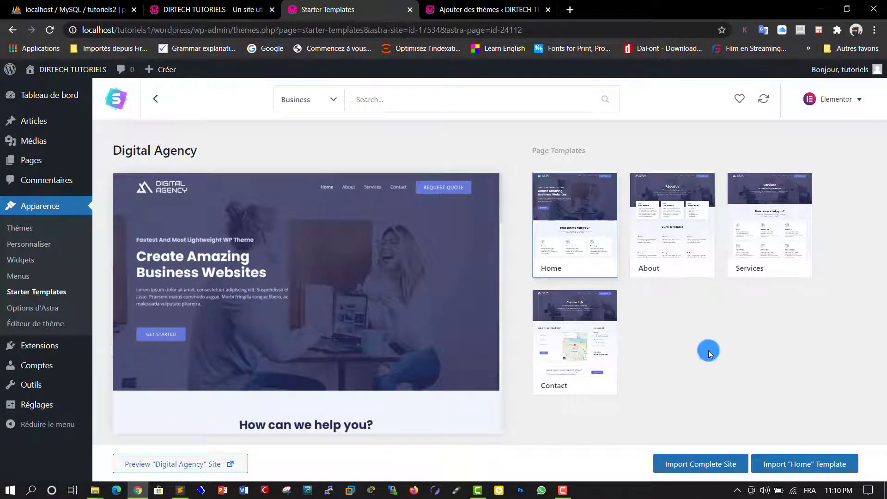
{"action": "left_click", "coordinate": [671, 246]}
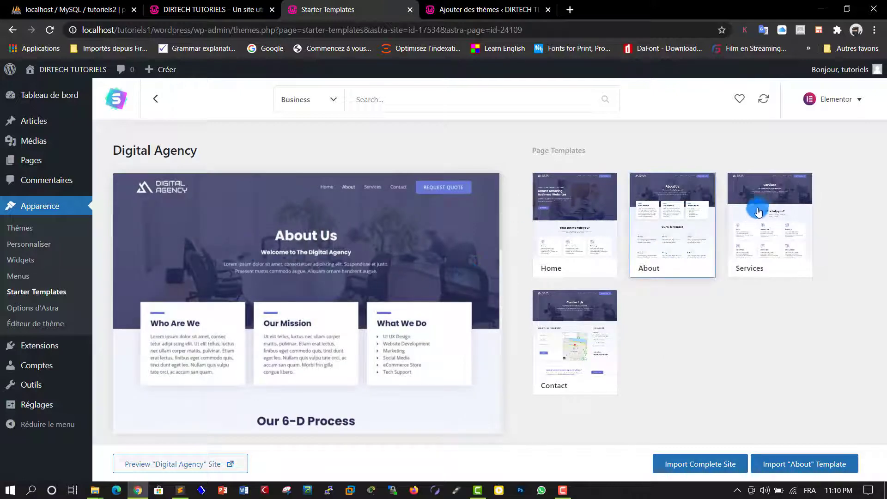
Preview the Digital Agency template's Services, About, Home and Contact pages, finishing on the Home page.
{"action": "left_click", "coordinate": [778, 215]}
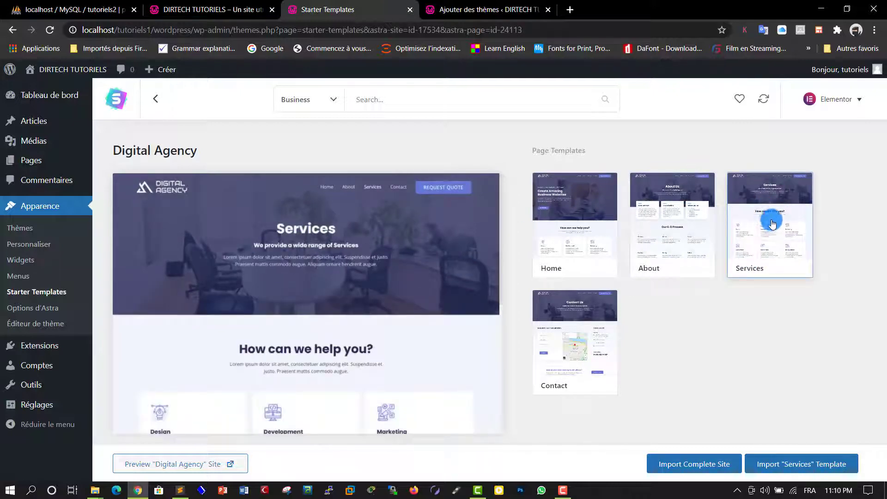
{"action": "left_click", "coordinate": [676, 238]}
{"action": "left_click", "coordinate": [567, 254]}
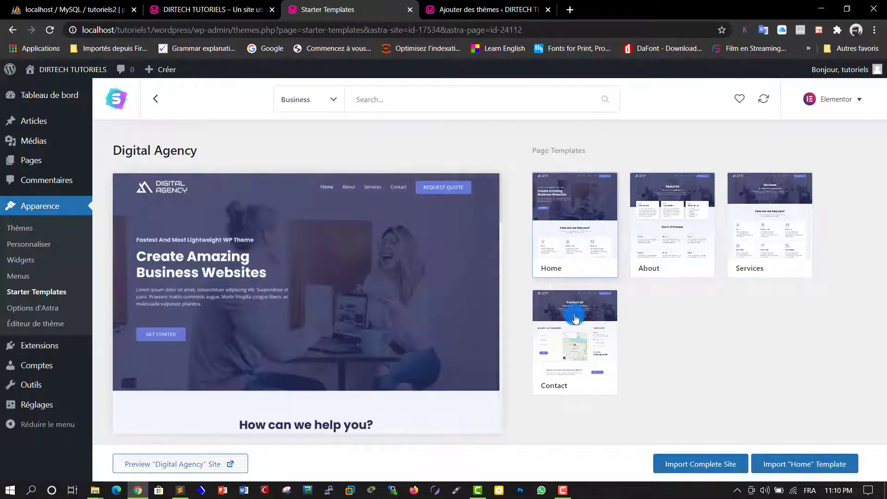
{"action": "left_click", "coordinate": [573, 348]}
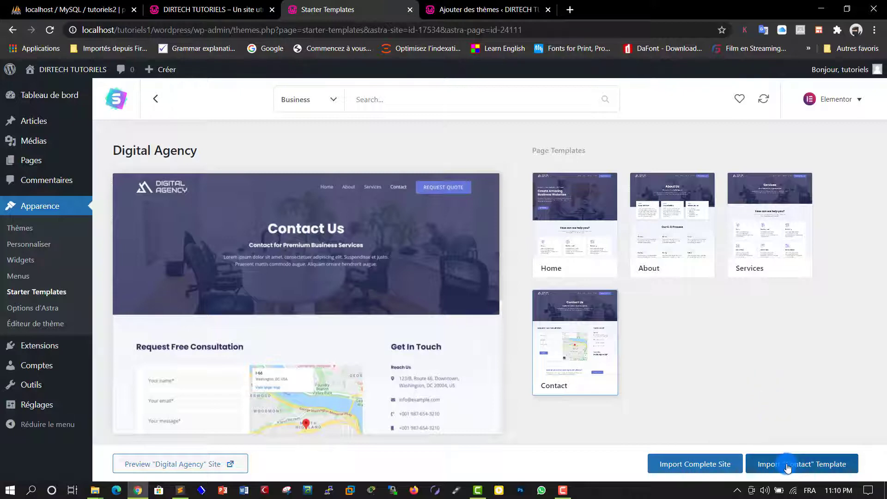
{"action": "left_click", "coordinate": [674, 268]}
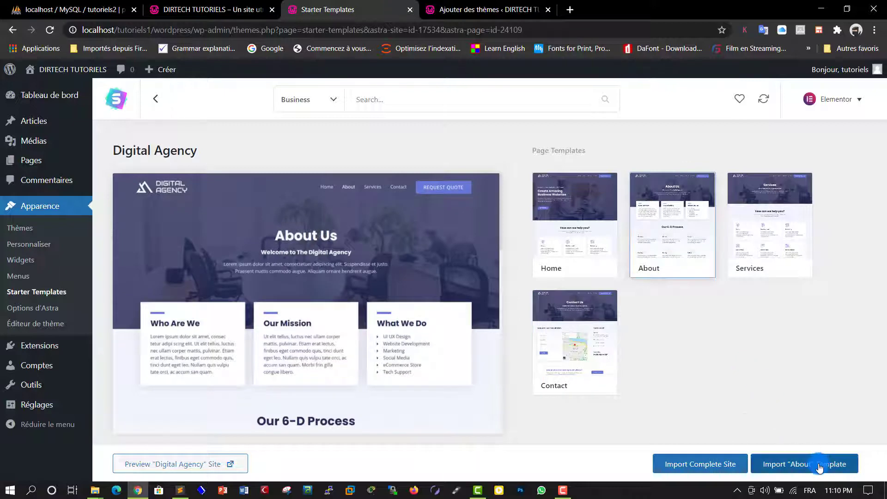
{"action": "left_click", "coordinate": [596, 268]}
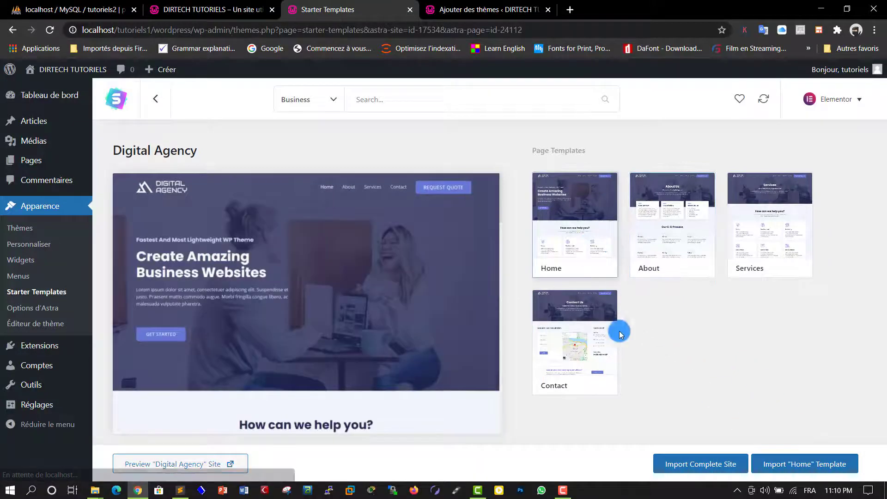
Import the complete Digital Agency site as a Beginner building for Myself/My company, skipping the contact details form.
{"action": "left_click", "coordinate": [700, 464]}
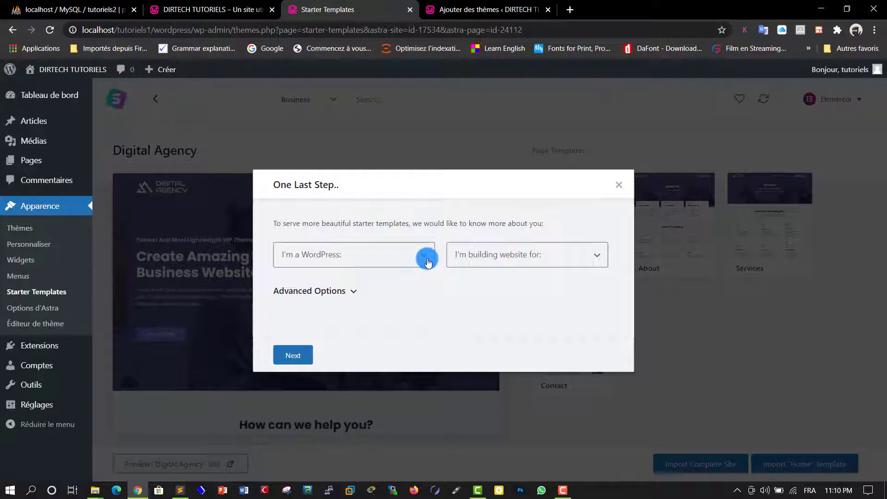
{"action": "left_click", "coordinate": [427, 261]}
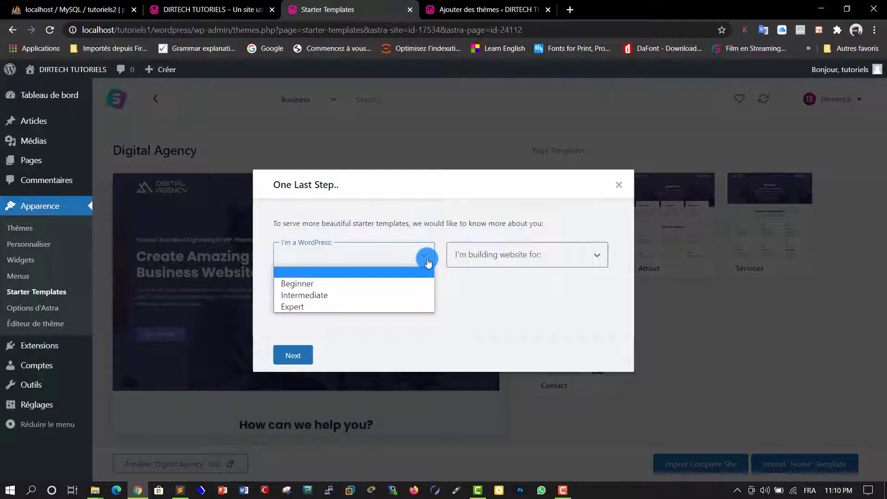
{"action": "left_click", "coordinate": [389, 283]}
{"action": "left_click", "coordinate": [501, 256]}
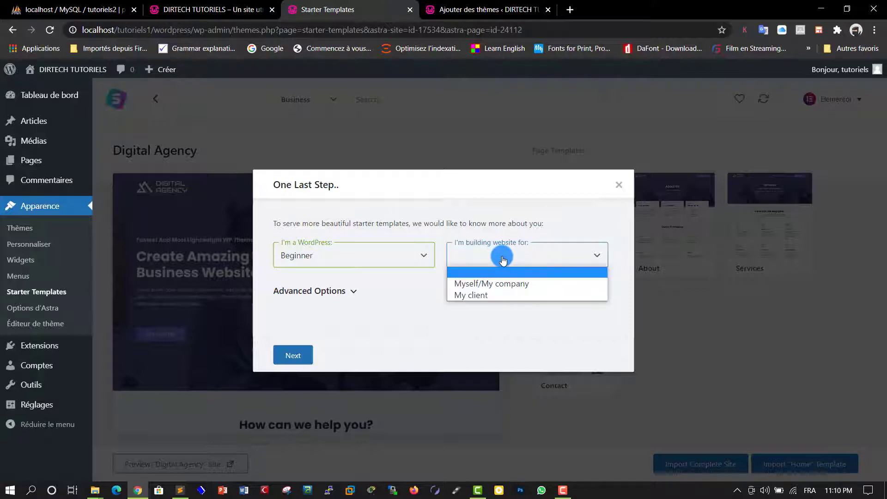
{"action": "left_click", "coordinate": [513, 286]}
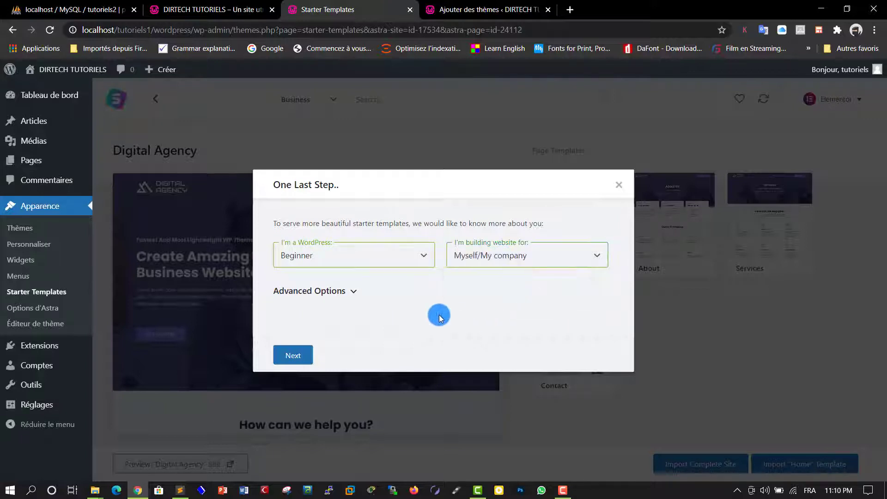
{"action": "left_click", "coordinate": [313, 360]}
{"action": "left_click", "coordinate": [312, 360]}
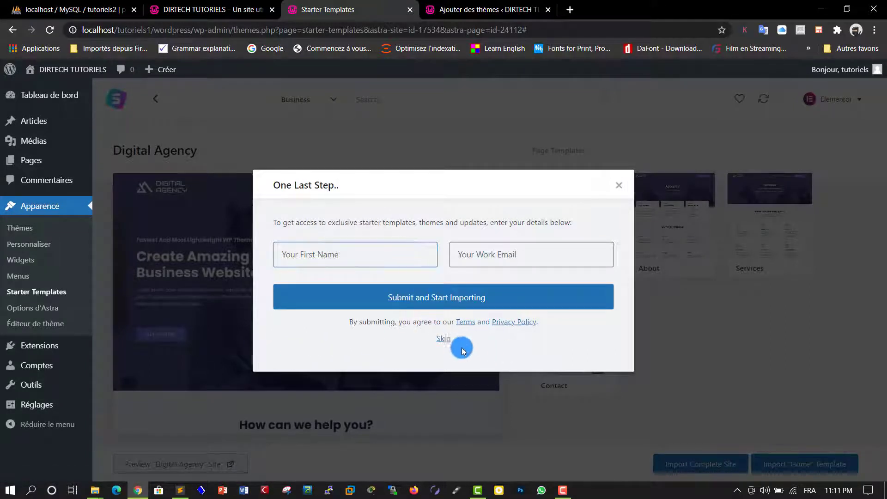
{"action": "left_click", "coordinate": [447, 341]}
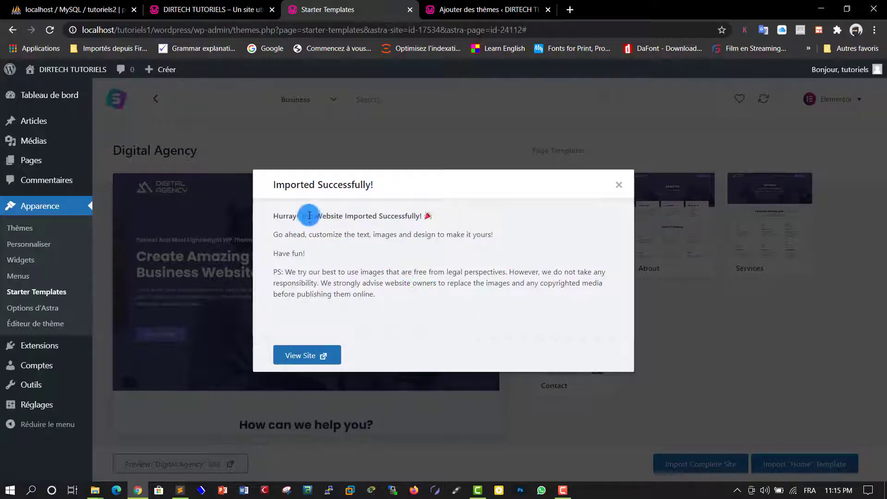
Read the import message, then open the imported site and look over its home page.
{"action": "left_click_drag", "start_coordinate": [270, 184], "coordinate": [427, 220]}
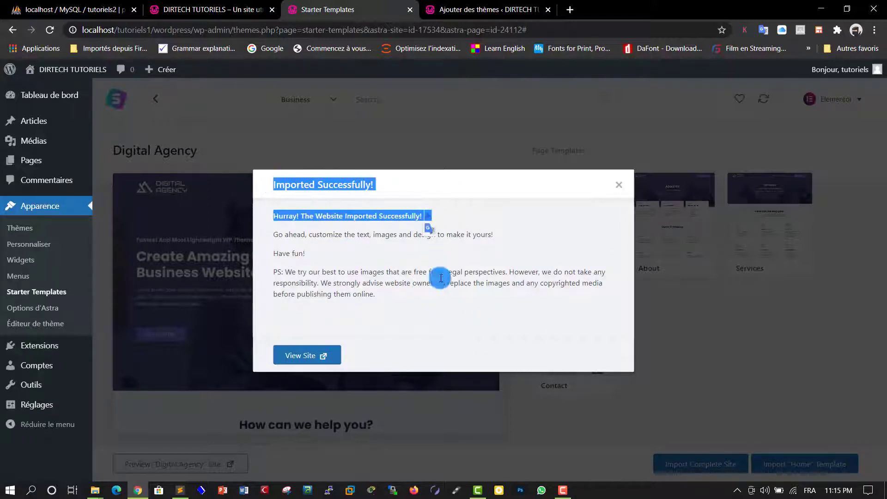
{"action": "left_click", "coordinate": [441, 295]}
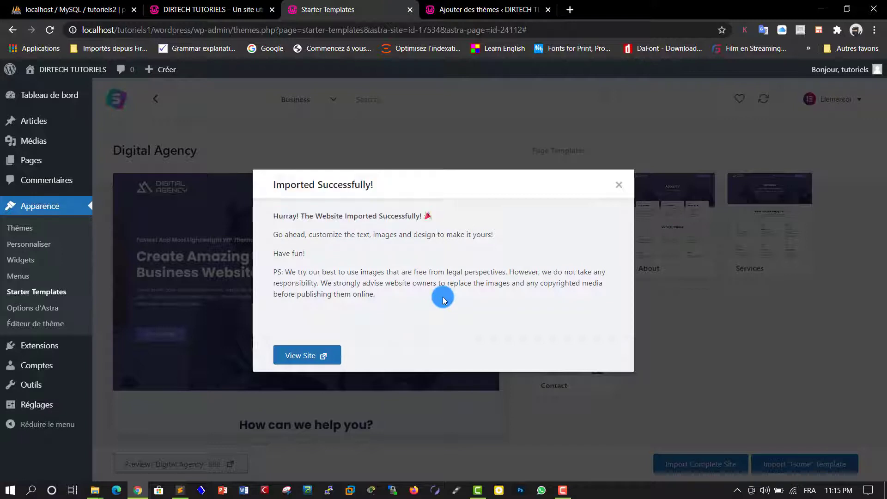
{"action": "left_click", "coordinate": [304, 356]}
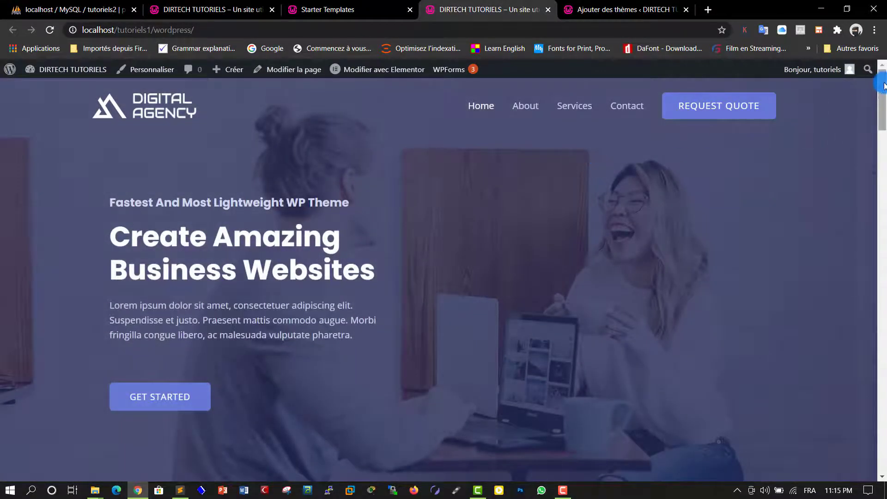
{"action": "left_click_drag", "start_coordinate": [882, 92], "coordinate": [881, 67]}
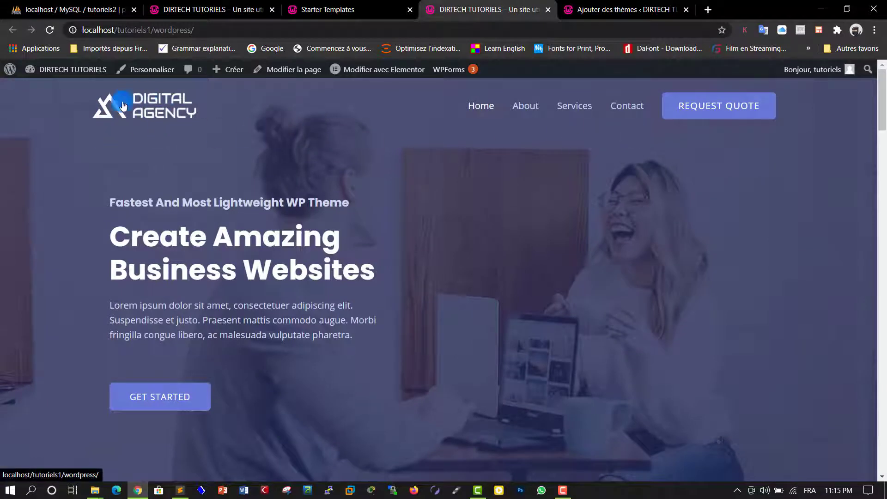
Open the site customizer and go to the header's site identity settings.
{"action": "left_click", "coordinate": [157, 74]}
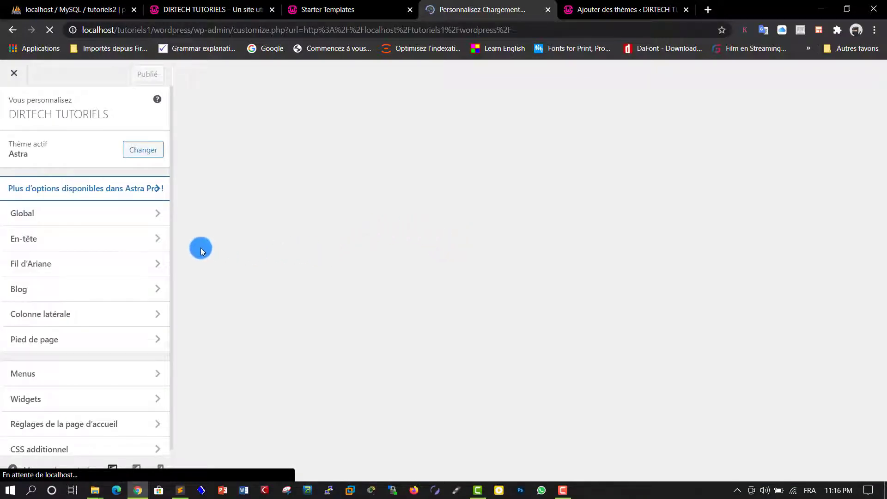
{"action": "left_click", "coordinate": [118, 238]}
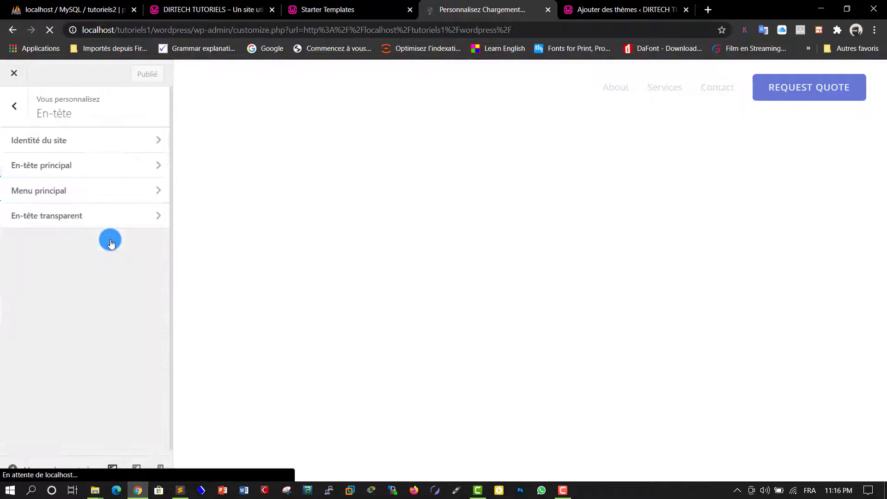
{"action": "left_click", "coordinate": [80, 138]}
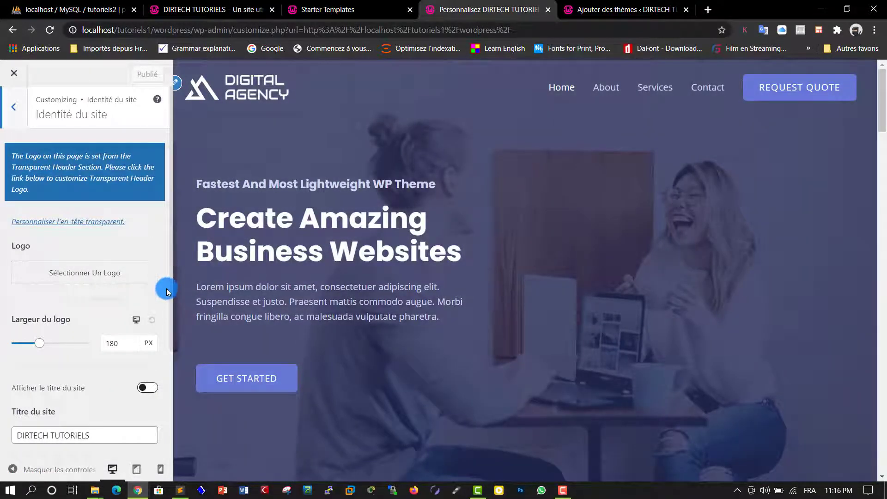
{"action": "scroll", "coordinate": [171, 289], "scroll_direction": "down", "scroll_amount": 3}
{"action": "scroll", "coordinate": [172, 425], "scroll_direction": "up", "scroll_amount": 3}
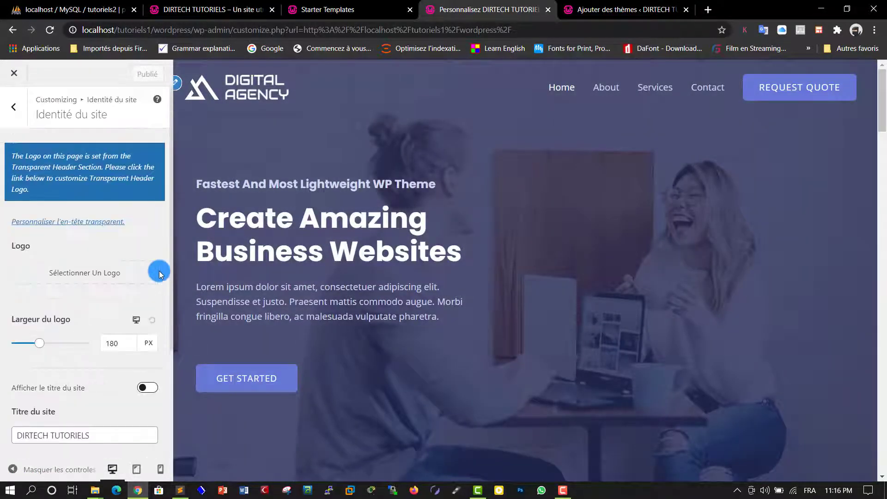
Upload the Logo-03 image and set it as the site logo without cropping.
{"action": "left_click", "coordinate": [93, 276]}
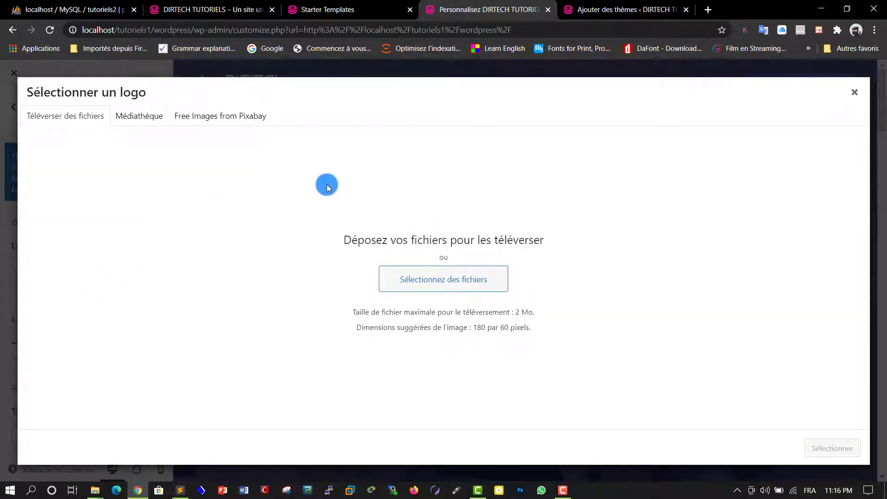
{"action": "left_click", "coordinate": [447, 279]}
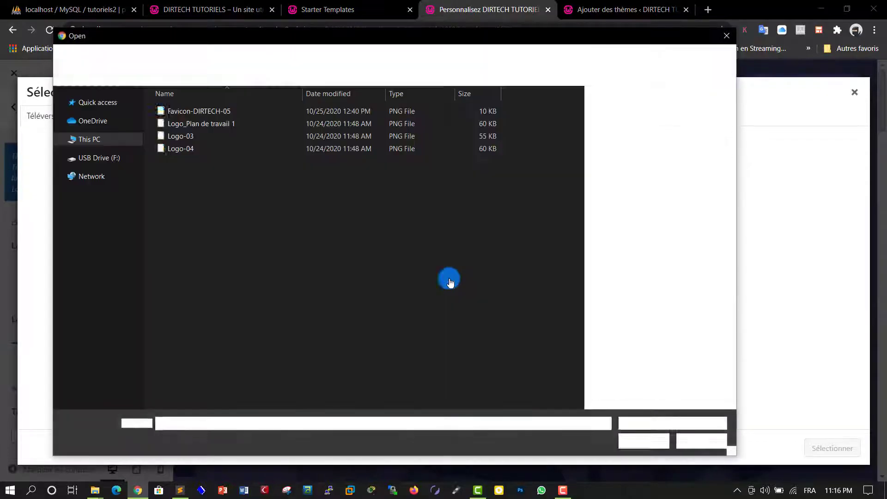
{"action": "left_click", "coordinate": [218, 127]}
{"action": "left_click", "coordinate": [219, 150]}
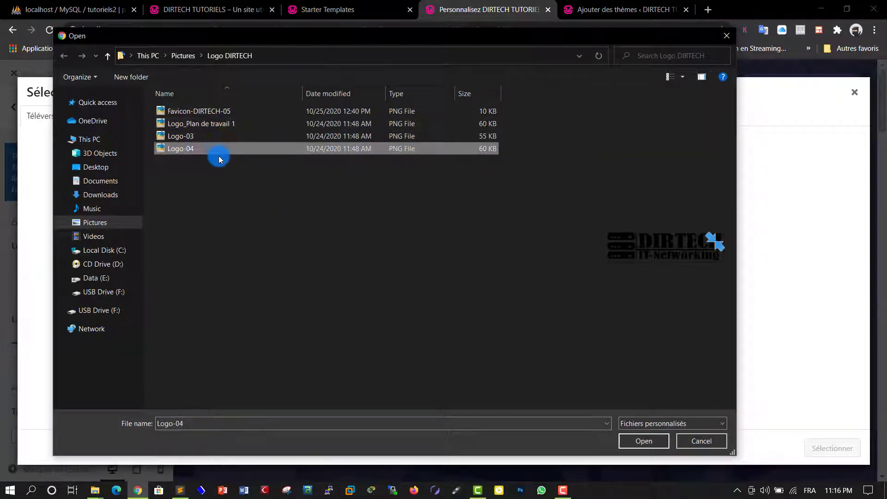
{"action": "left_click", "coordinate": [215, 136]}
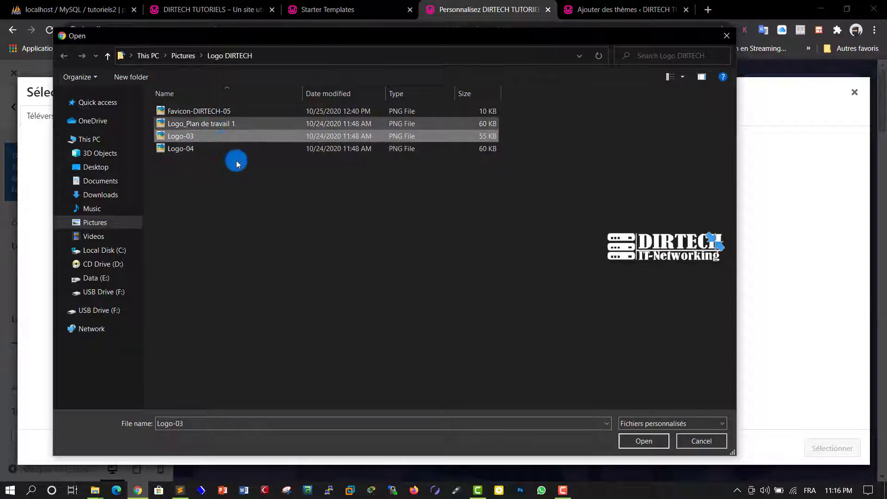
{"action": "left_click", "coordinate": [640, 440]}
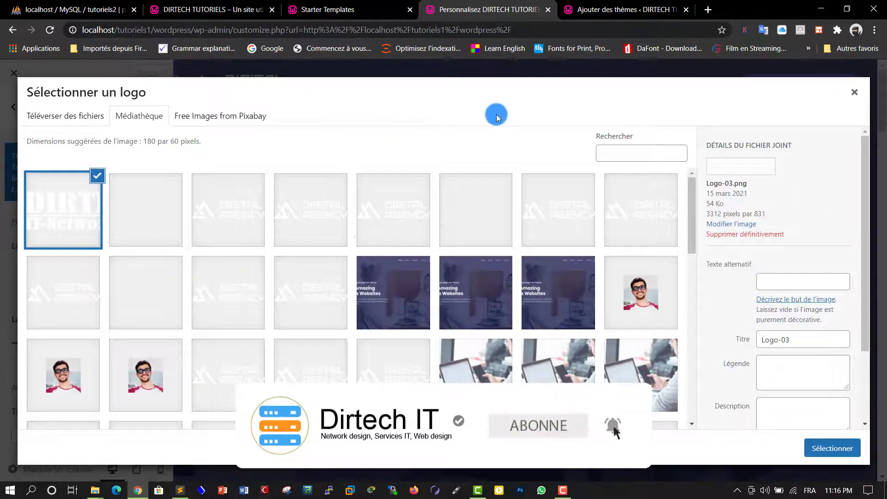
{"action": "left_click", "coordinate": [823, 455]}
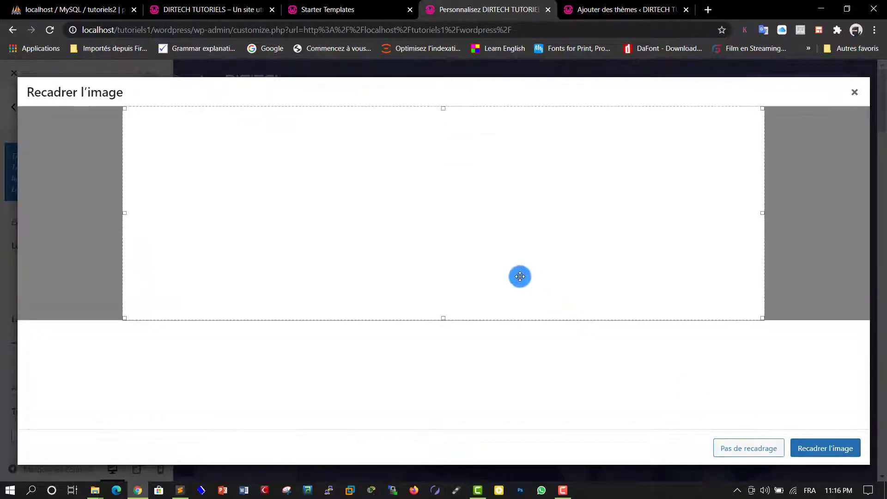
{"action": "left_click", "coordinate": [749, 451]}
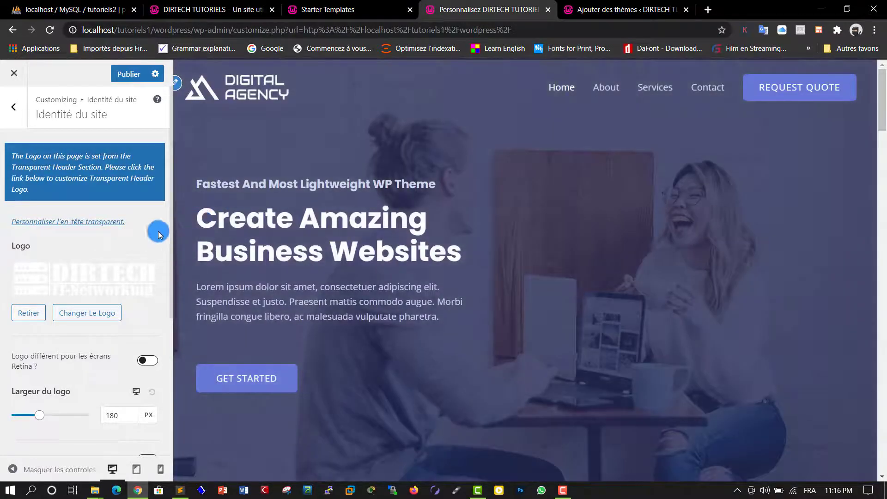
Enable a different logo for Retina screens and choose Logo-03.png from the media library for it.
{"action": "left_click_drag", "start_coordinate": [170, 219], "coordinate": [175, 347]}
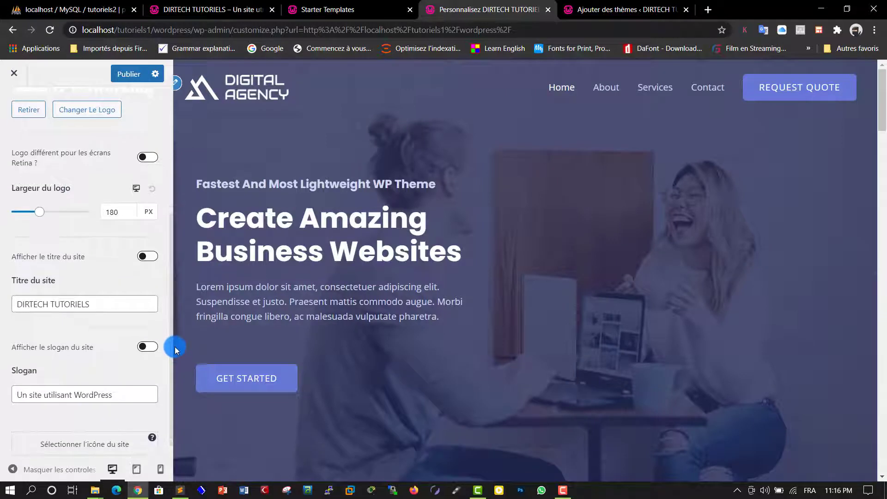
{"action": "left_click", "coordinate": [146, 158]}
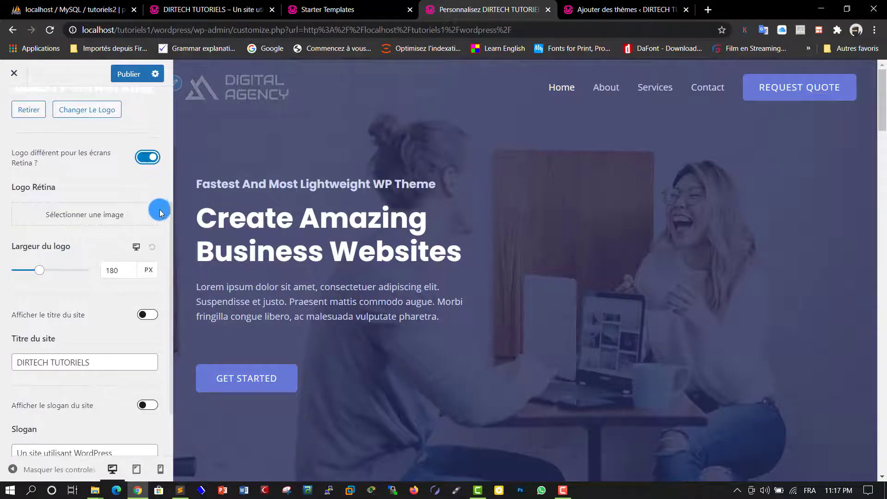
{"action": "left_click", "coordinate": [102, 216]}
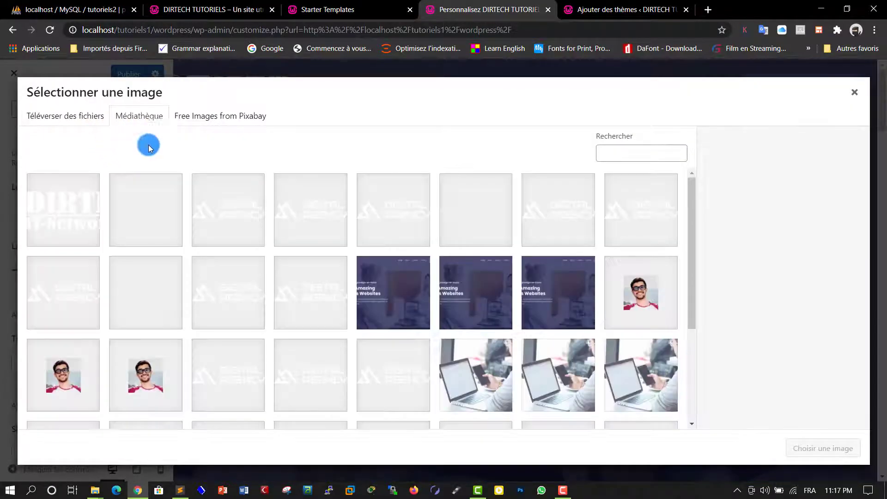
{"action": "left_click", "coordinate": [69, 210]}
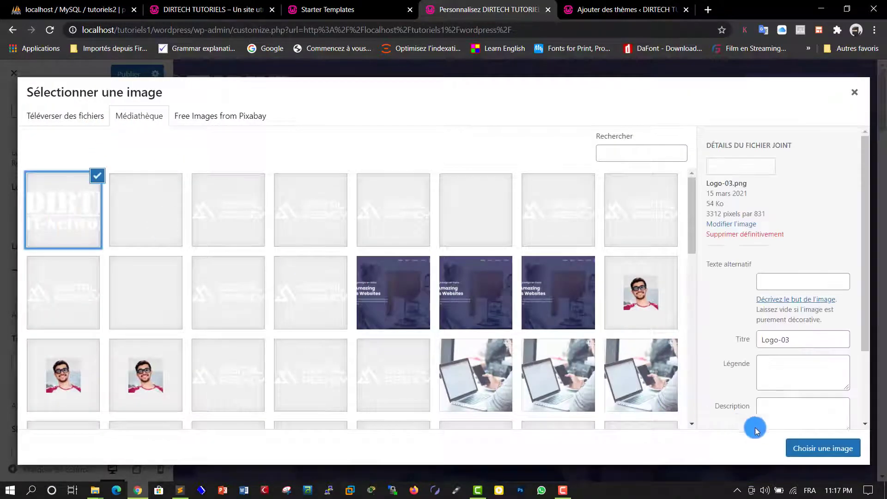
{"action": "left_click", "coordinate": [795, 445]}
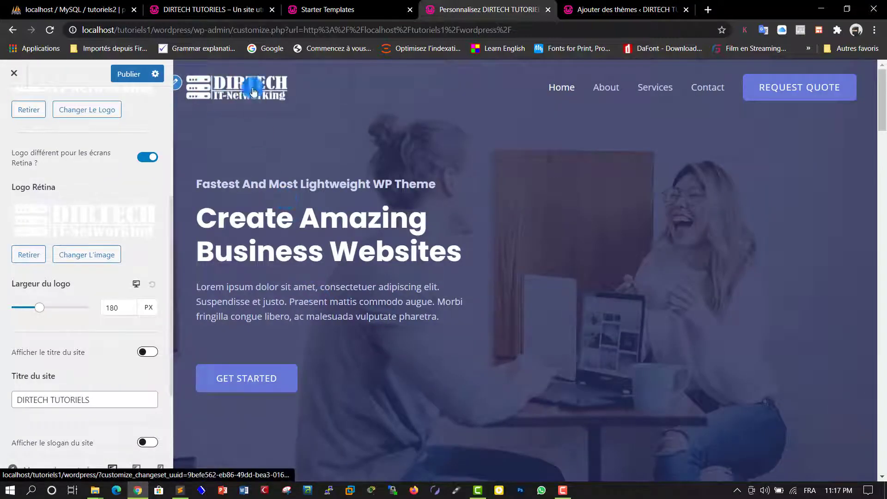
Set the logo width to 187 px for desktop and 96 px for mobile, checking the tablet preview in between.
{"action": "left_click_drag", "start_coordinate": [41, 311], "coordinate": [36, 312]}
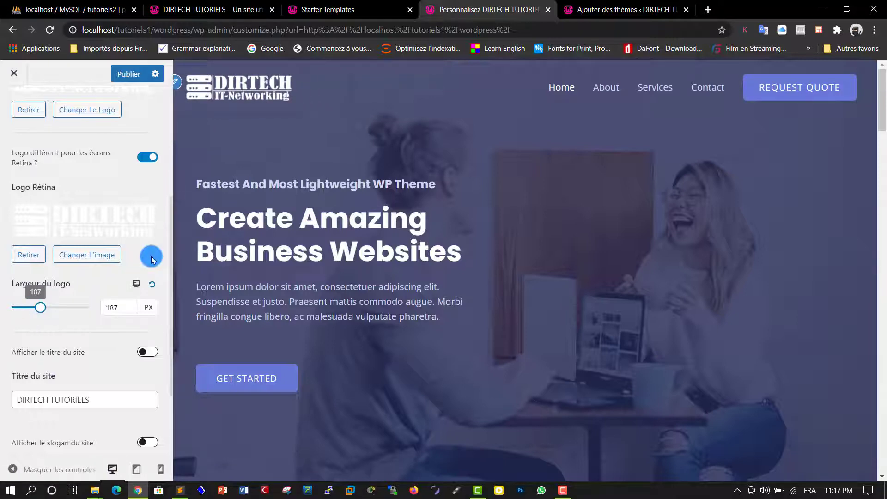
{"action": "left_click", "coordinate": [137, 470]}
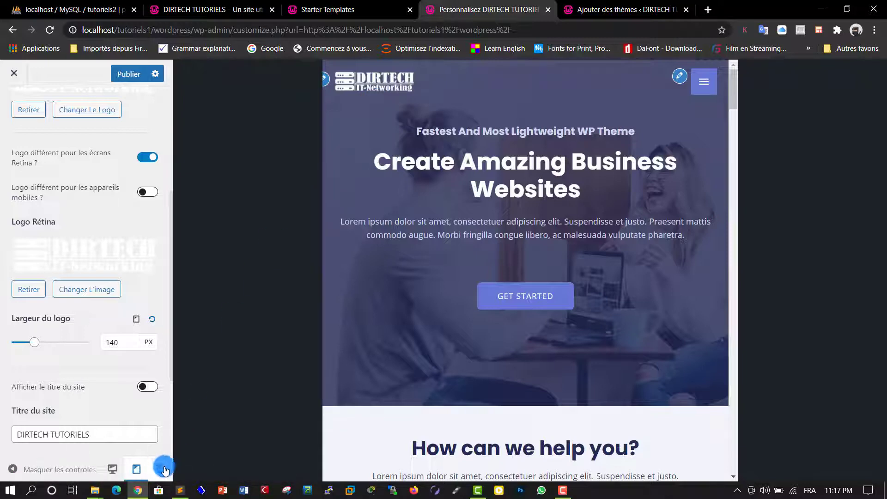
{"action": "left_click", "coordinate": [160, 469]}
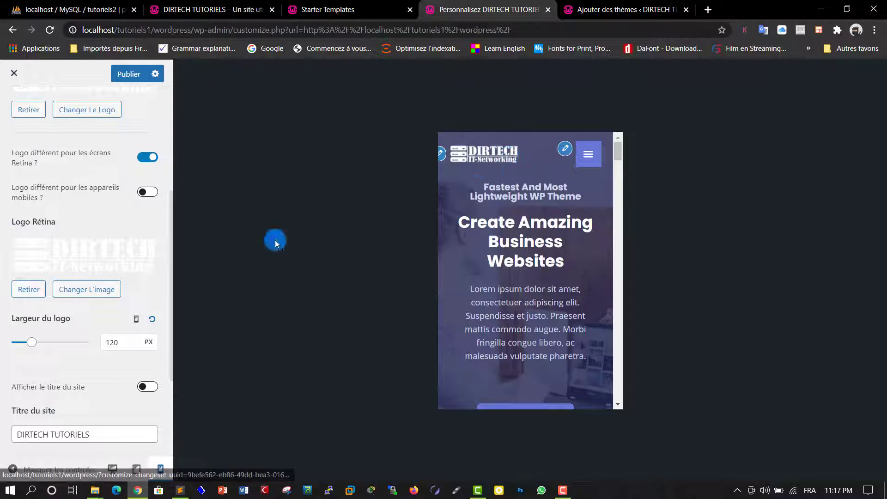
{"action": "left_click_drag", "start_coordinate": [31, 342], "coordinate": [25, 343]}
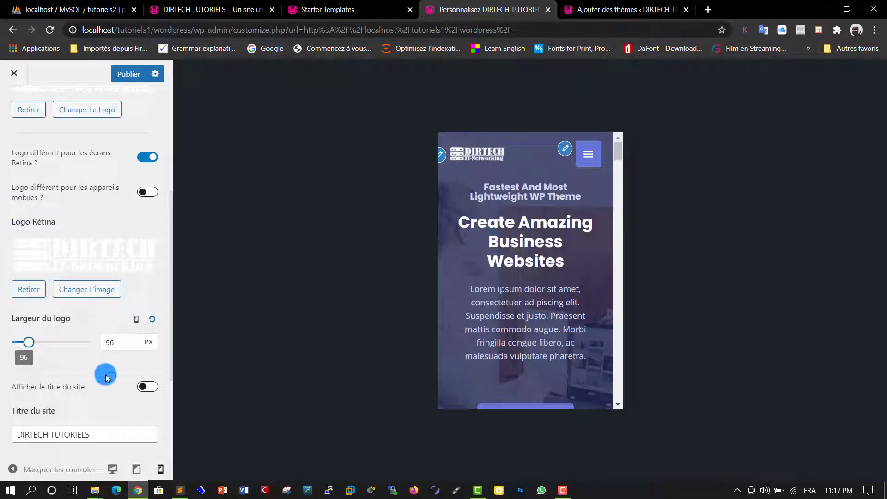
Publish the logo changes, restore the desktop preview and leave the customizer to review the live home page.
{"action": "left_click", "coordinate": [128, 75]}
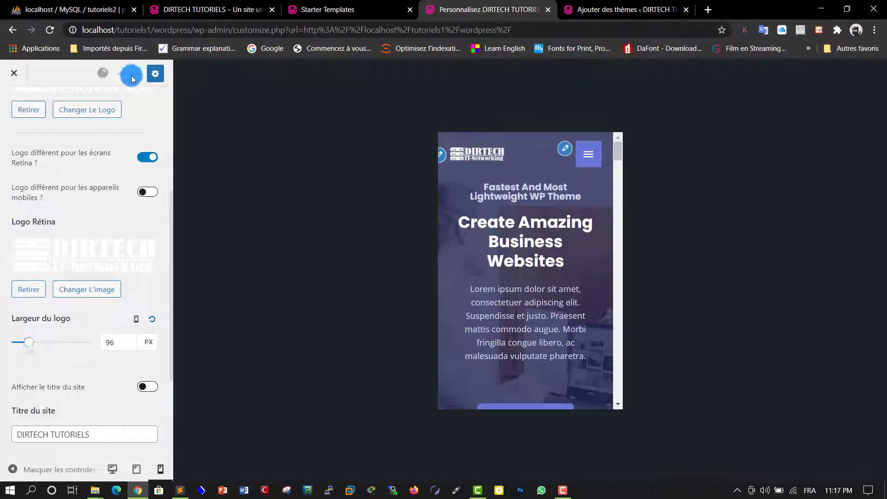
{"action": "left_click", "coordinate": [114, 470]}
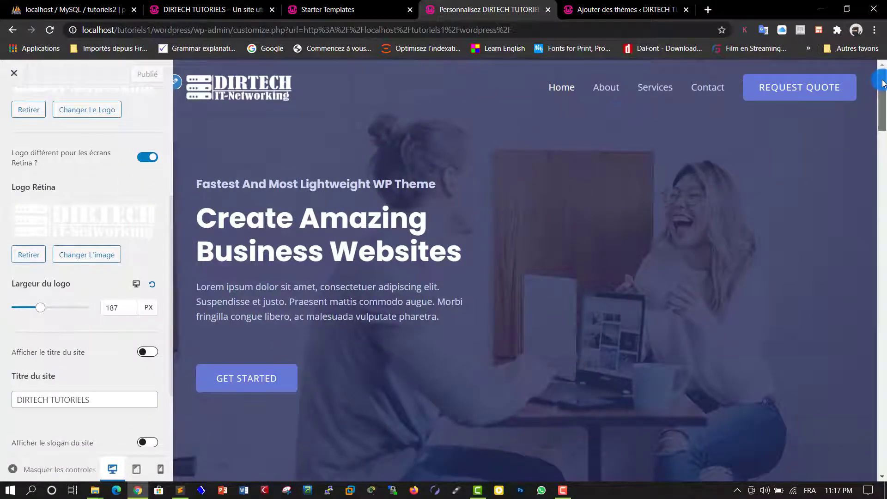
{"action": "left_click_drag", "start_coordinate": [882, 97], "coordinate": [883, 49]}
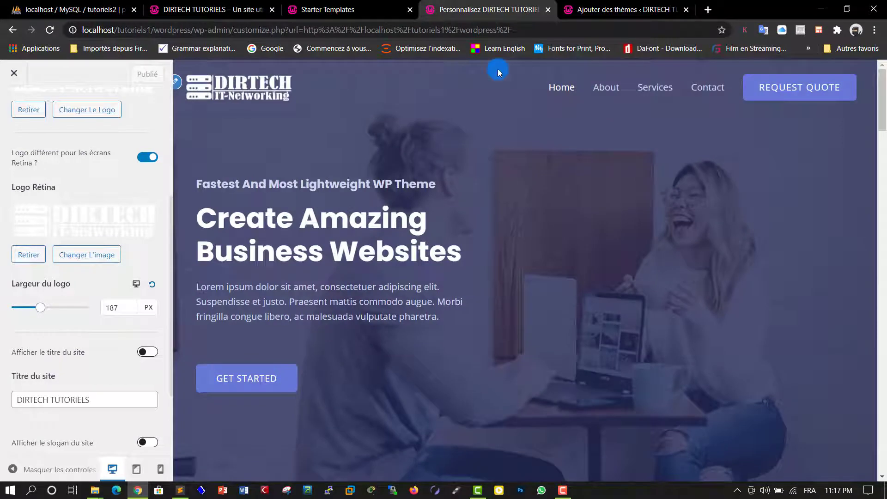
{"action": "left_click", "coordinate": [14, 75]}
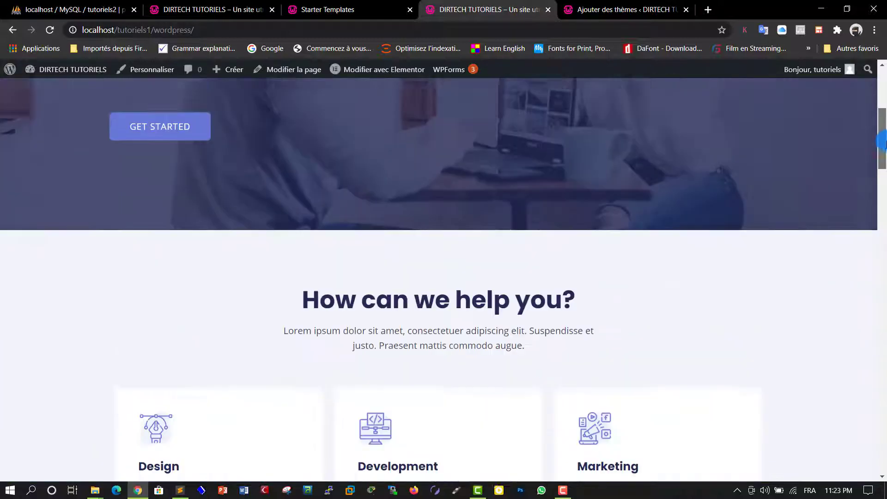
{"action": "mouse_move", "coordinate": [882, 93]}
{"action": "left_mouse_down"}
{"action": "mouse_move", "coordinate": [882, 111]}
{"action": "mouse_move", "coordinate": [882, 92]}
{"action": "left_mouse_up"}
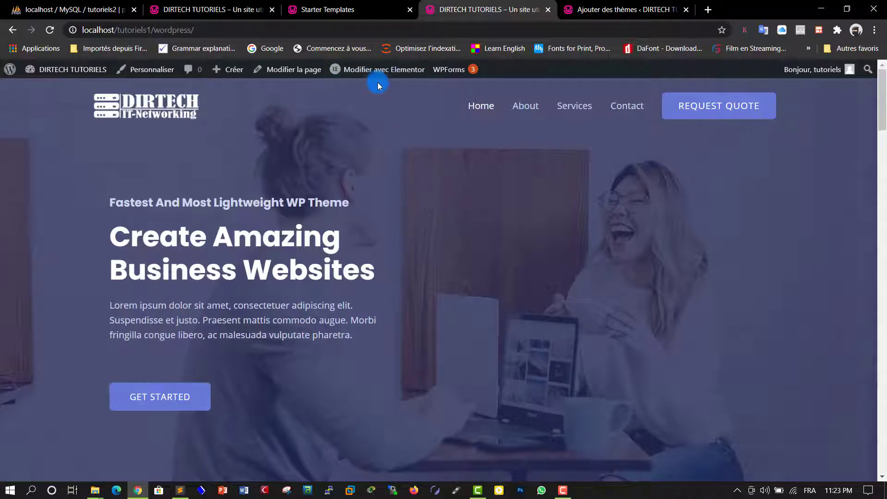
Open the home page in Elementor and change the hero heading to "Bienvenue sur notre site".
{"action": "mouse_move", "coordinate": [386, 73]}
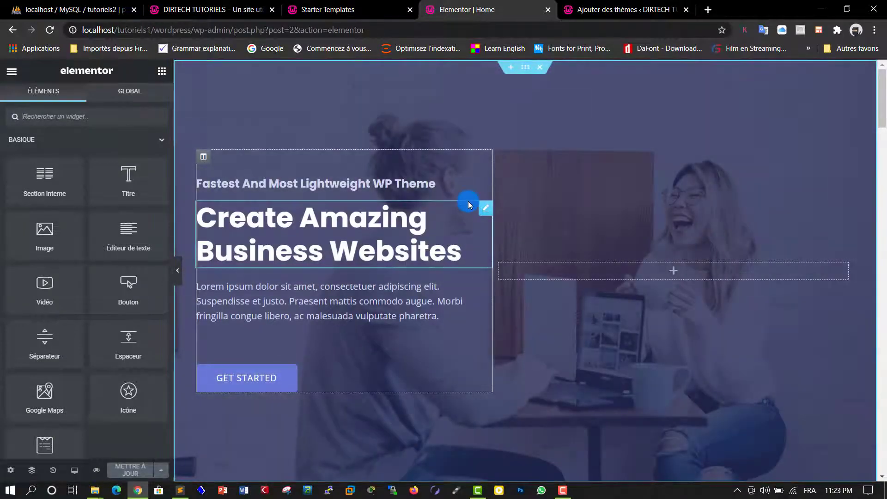
{"action": "double_click", "coordinate": [266, 225]}
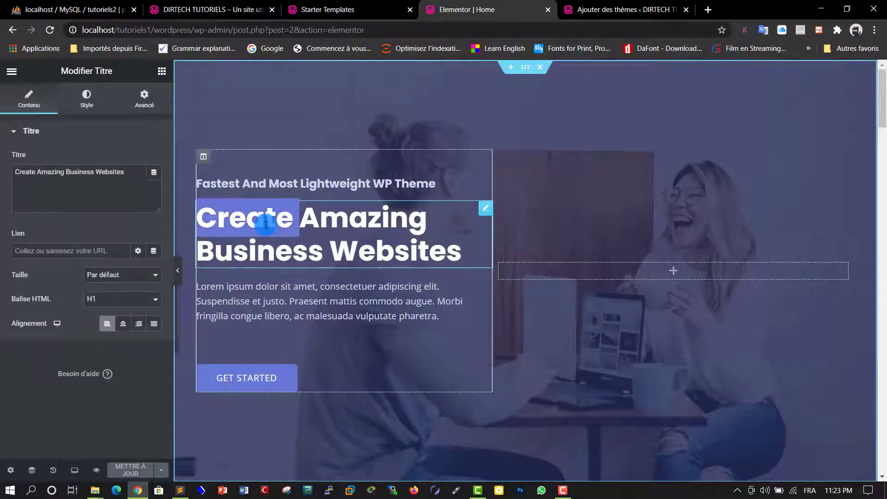
{"action": "triple_click", "coordinate": [271, 225]}
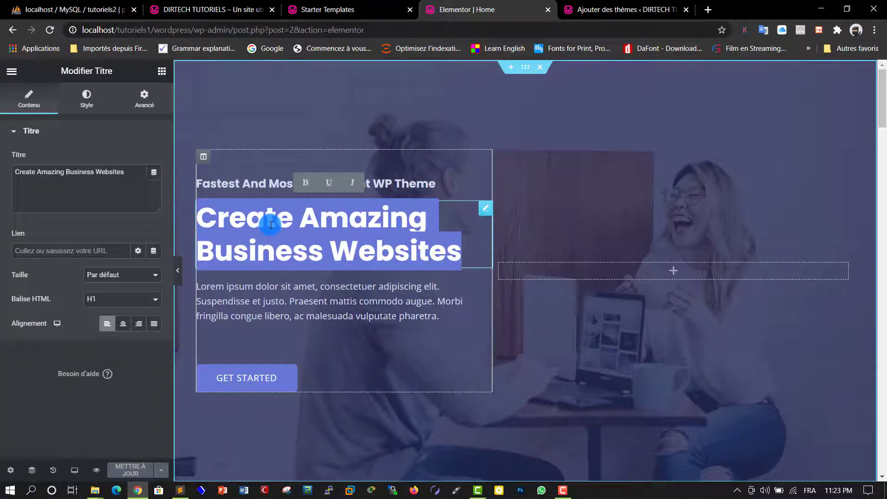
{"action": "type", "text": "Bienv"}
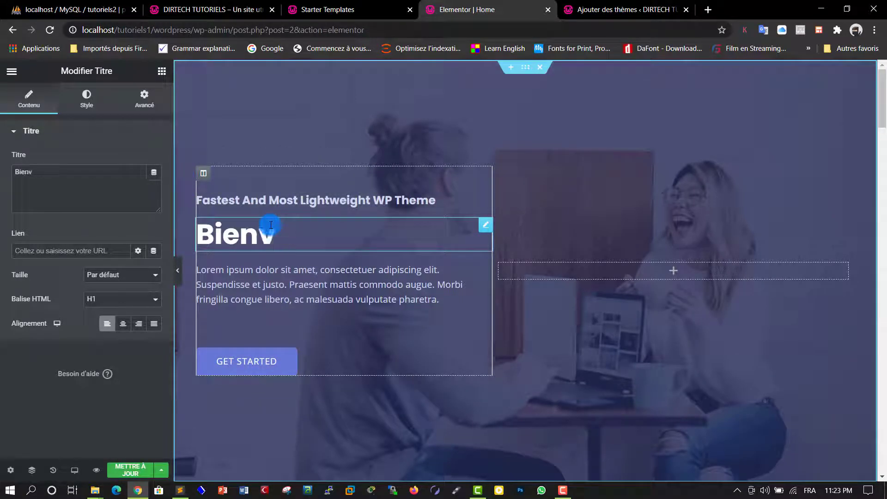
{"action": "type", "text": "enue sur"}
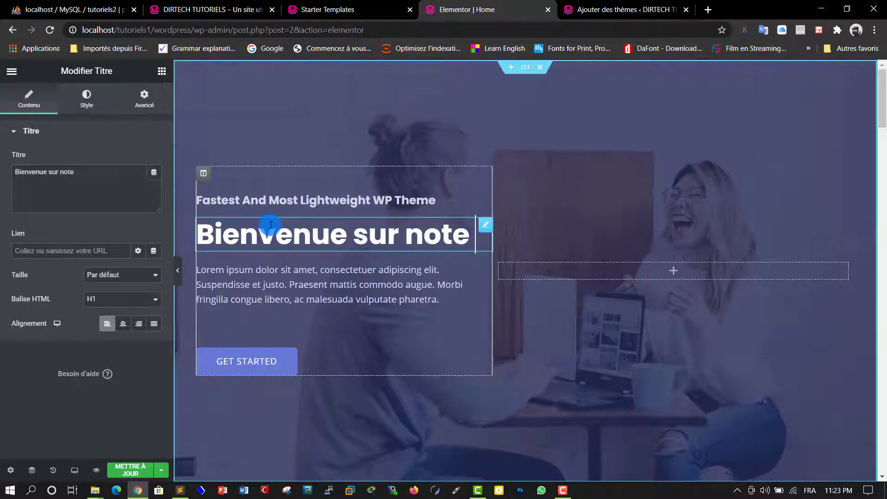
{"action": "type", "text": " notre si"}
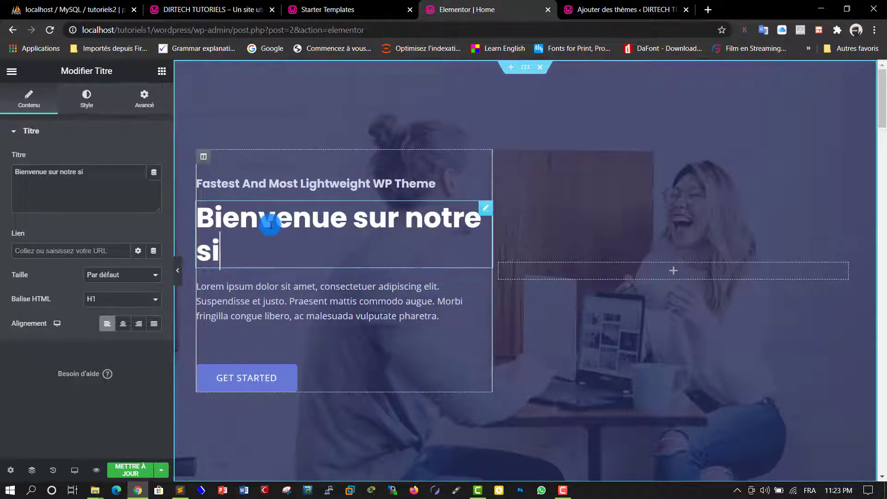
{"action": "type", "text": "te"}
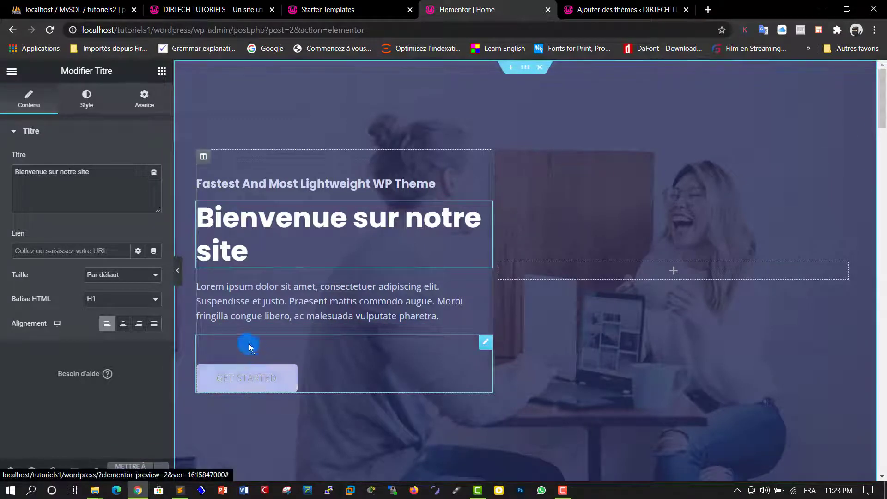
Change the hero section's "Get Started" button text to "COMMENCER".
{"action": "left_click", "coordinate": [272, 299]}
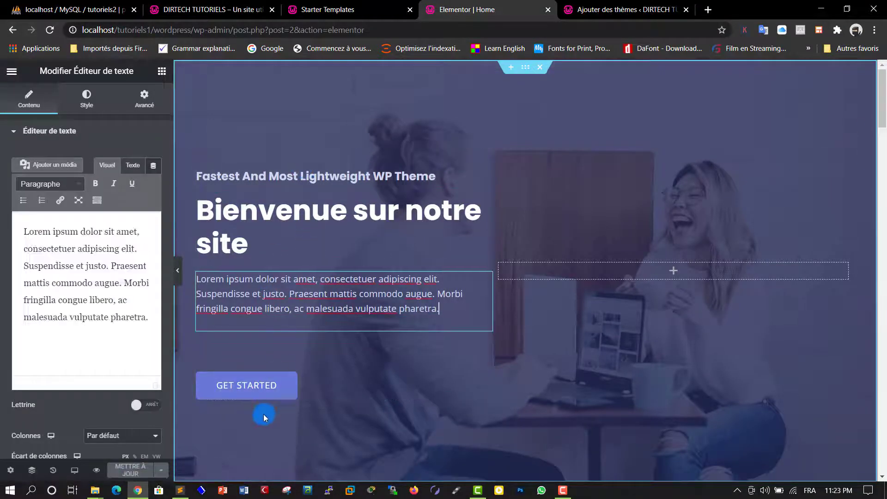
{"action": "left_click", "coordinate": [256, 384]}
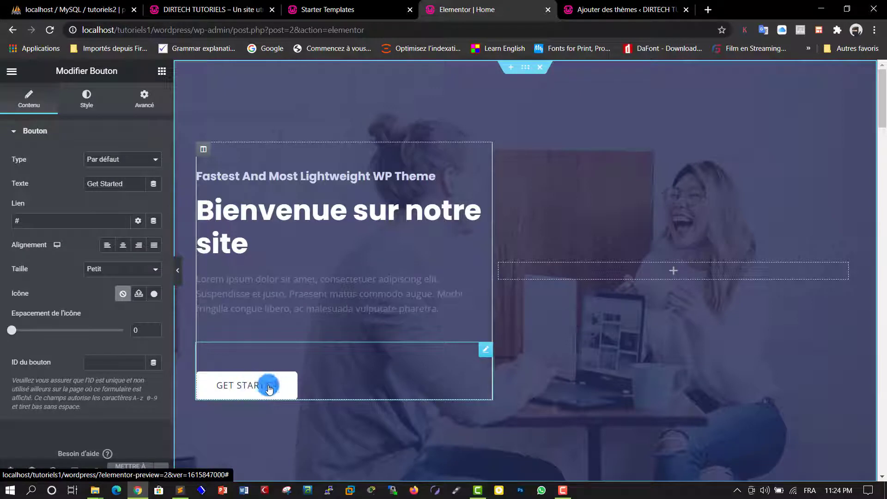
{"action": "left_click", "coordinate": [130, 185]}
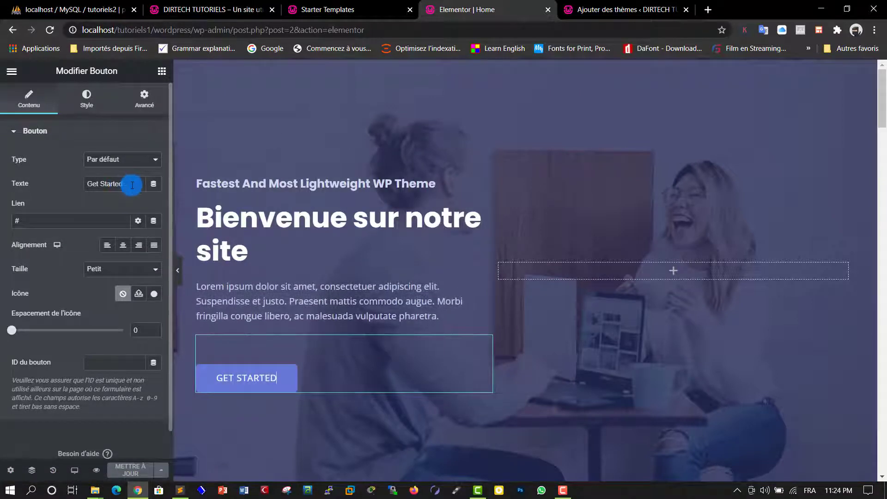
{"action": "left_click_drag", "start_coordinate": [132, 186], "coordinate": [68, 184]}
{"action": "type", "text": "Cm"}
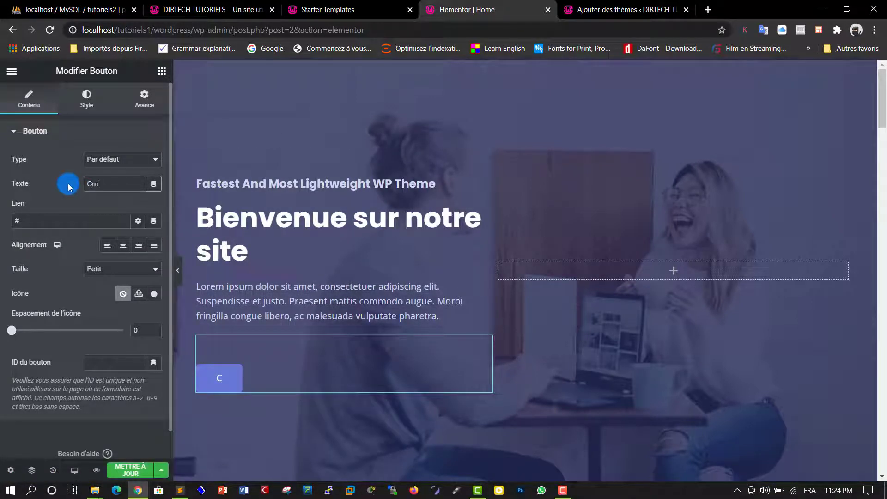
{"action": "type", "text": "m"}
{"action": "key", "text": "BackSpace"}
{"action": "key", "text": "BackSpace"}
{"action": "key", "text": "BackSpace"}
{"action": "type", "text": "COMMENC"}
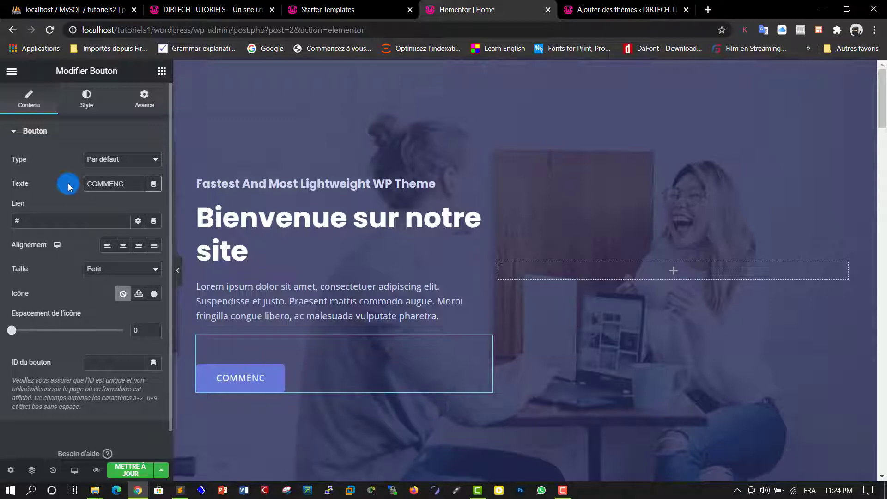
{"action": "type", "text": "ER"}
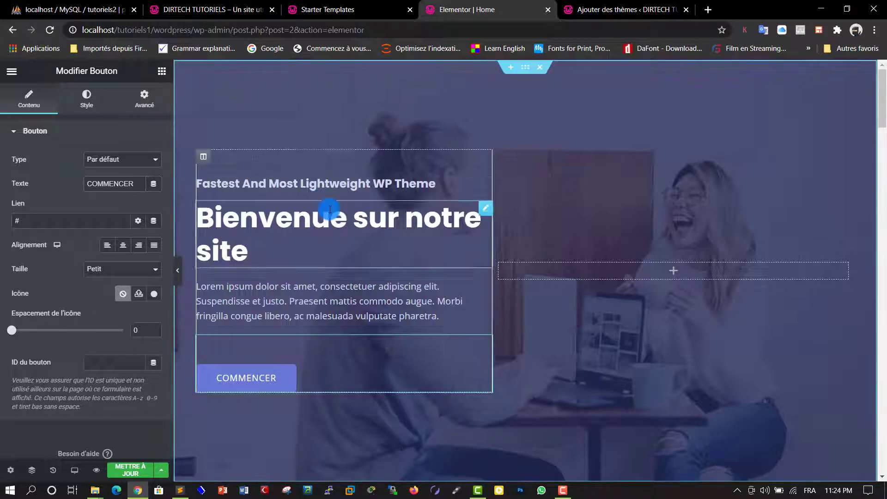
Examine the editable content of the Design service box further down the home page.
{"action": "left_click_drag", "start_coordinate": [881, 92], "coordinate": [882, 166]}
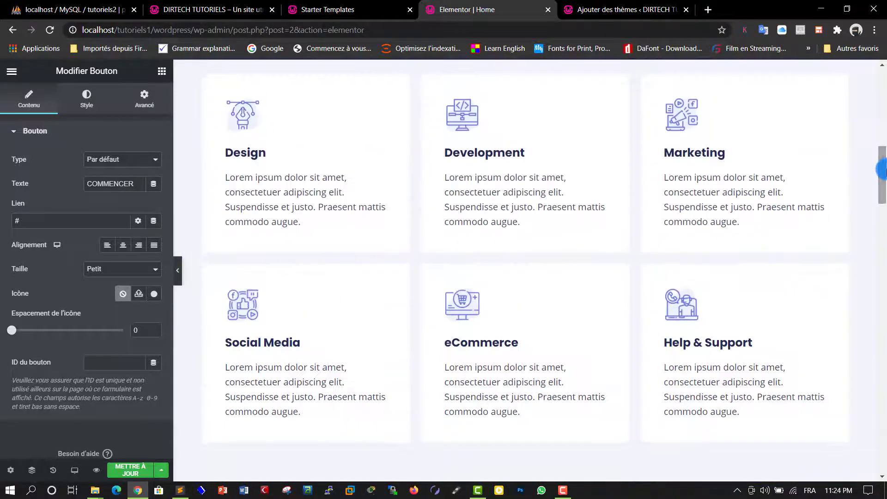
{"action": "left_click", "coordinate": [490, 199]}
{"action": "left_click", "coordinate": [365, 184]}
{"action": "left_click", "coordinate": [316, 173]}
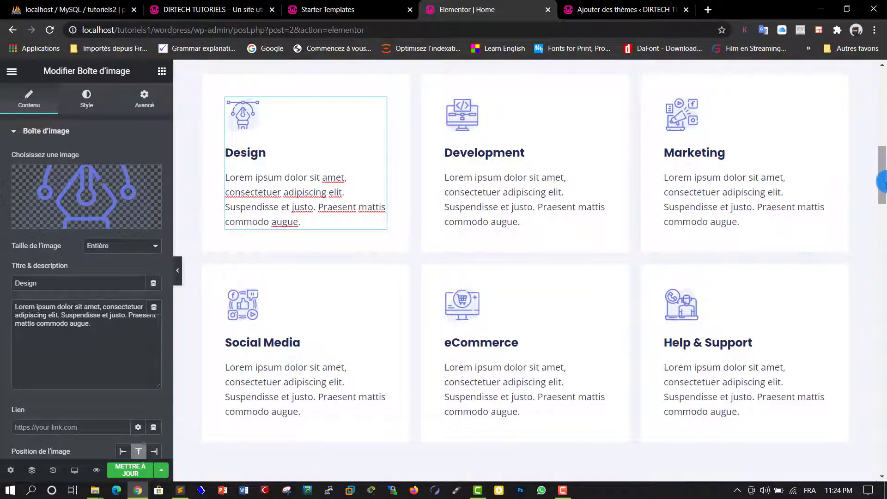
{"action": "left_click_drag", "start_coordinate": [880, 178], "coordinate": [877, 70]}
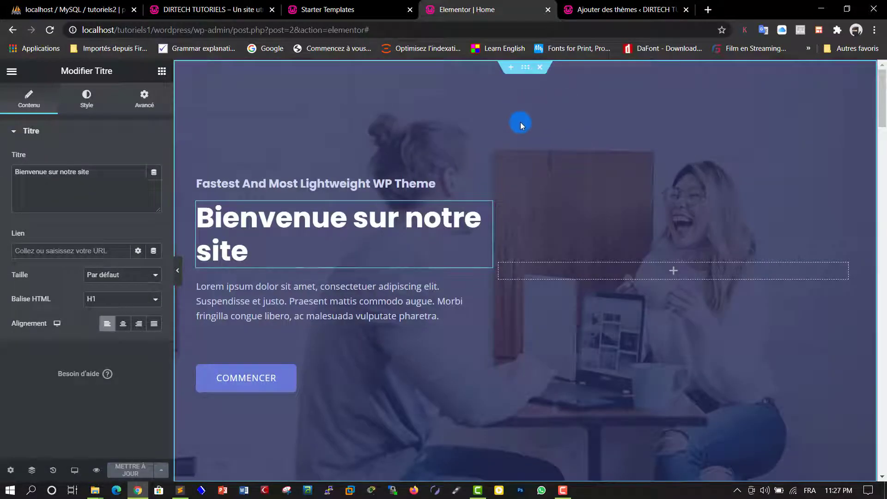
Open the image chooser for the hero section's background in its style settings.
{"action": "left_click", "coordinate": [525, 70]}
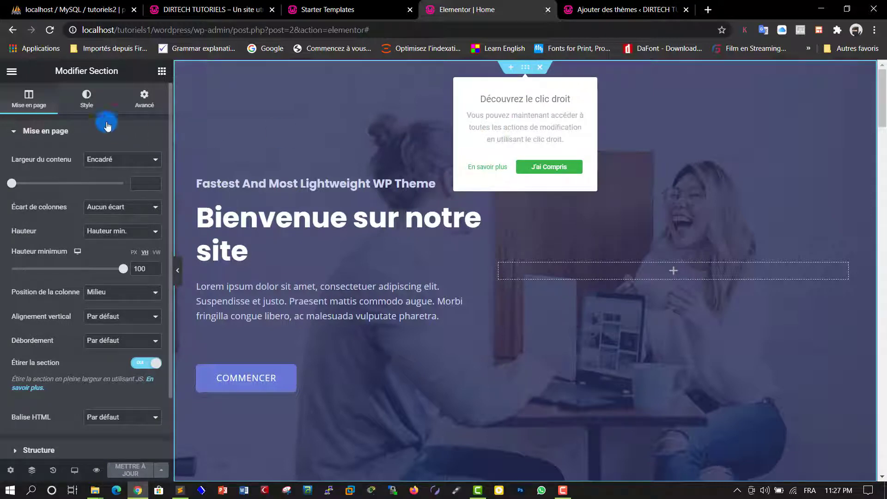
{"action": "left_click", "coordinate": [89, 103]}
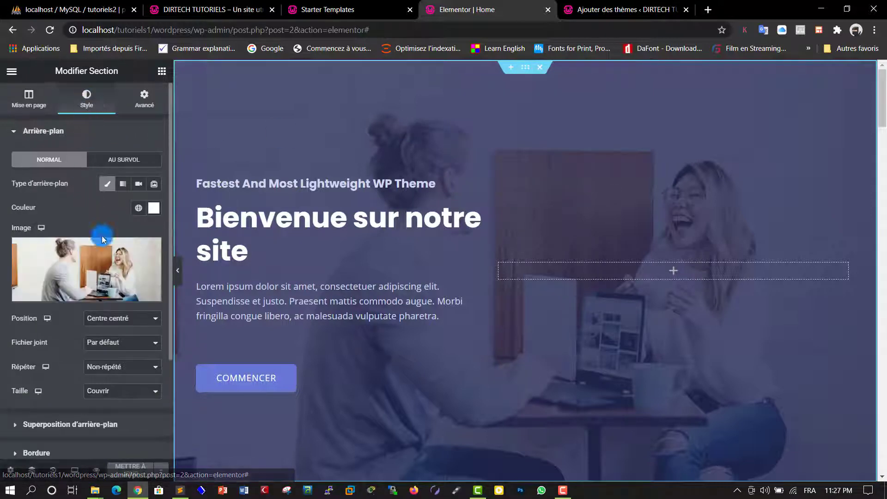
{"action": "mouse_move", "coordinate": [69, 273]}
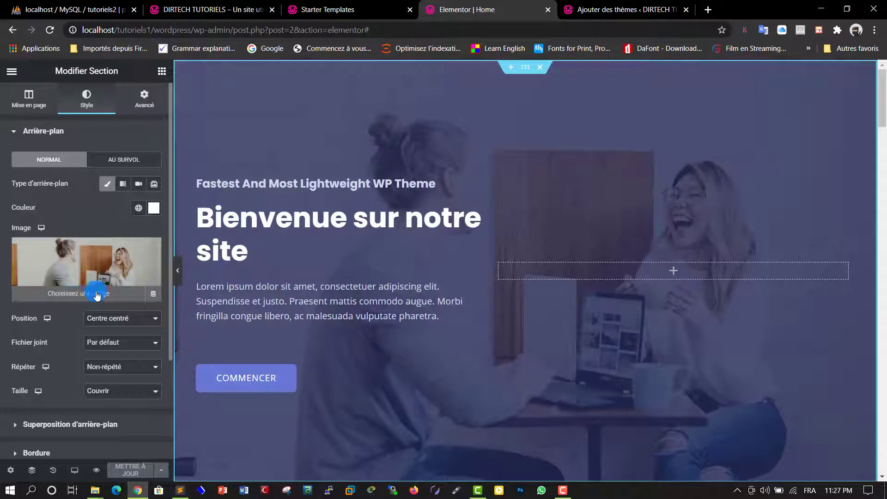
{"action": "left_click", "coordinate": [94, 279]}
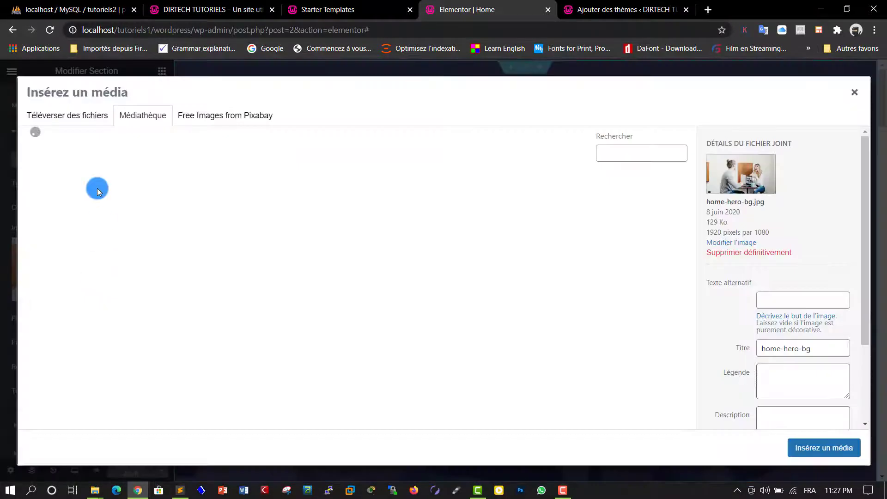
Look through the local upload folder and the media library for a background image.
{"action": "left_click", "coordinate": [85, 115]}
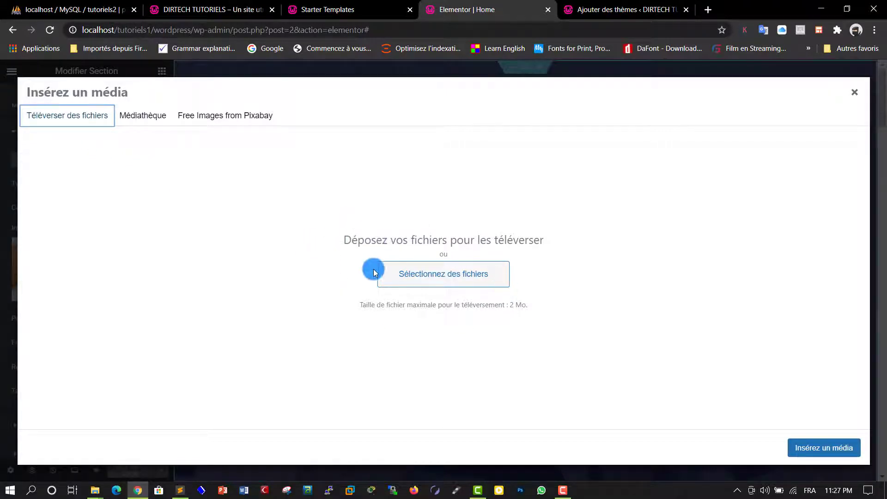
{"action": "left_click", "coordinate": [426, 283]}
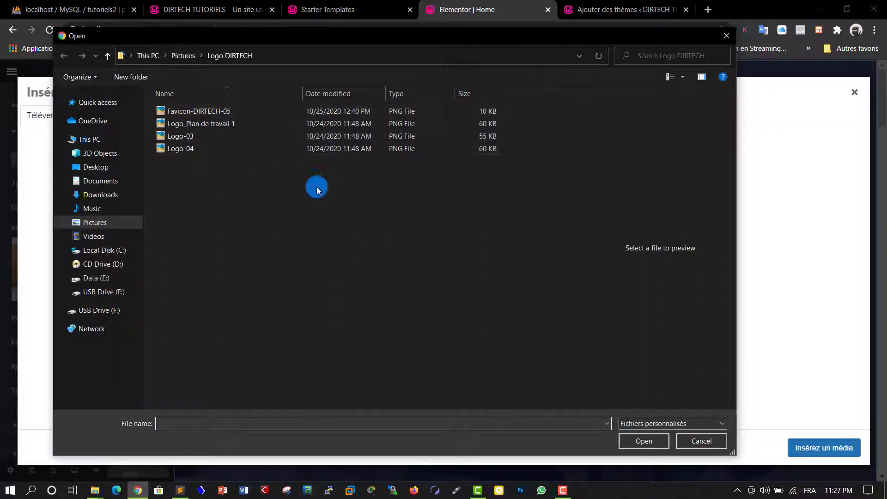
{"action": "left_click", "coordinate": [725, 36]}
{"action": "left_click", "coordinate": [139, 116]}
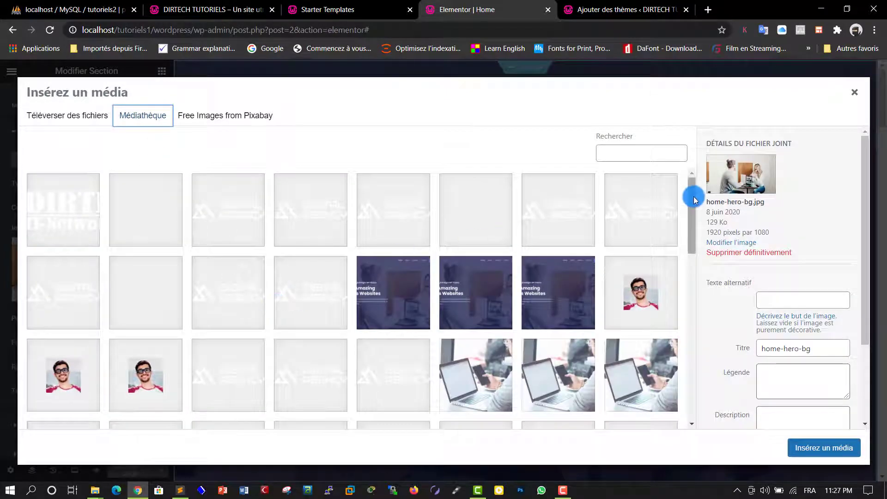
{"action": "left_click_drag", "start_coordinate": [692, 196], "coordinate": [693, 215]}
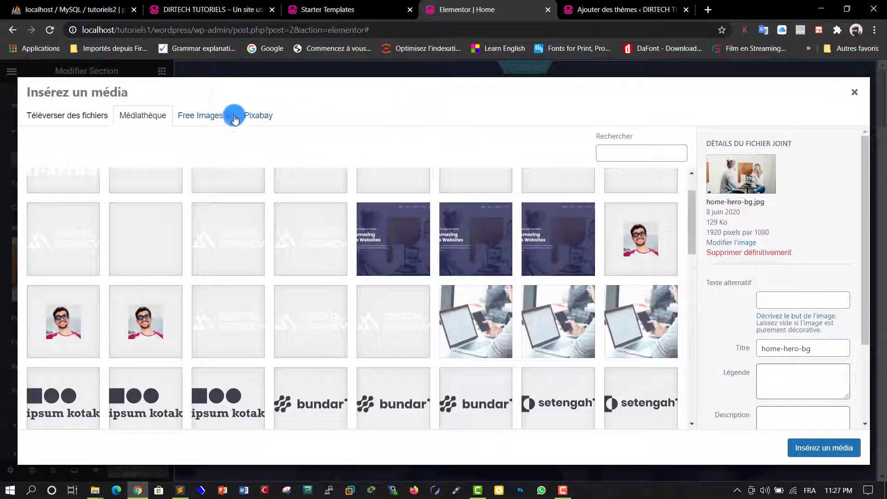
Search the free Pixabay images for "women" and insert the portrait of three women as the hero section's background.
{"action": "left_click", "coordinate": [214, 114]}
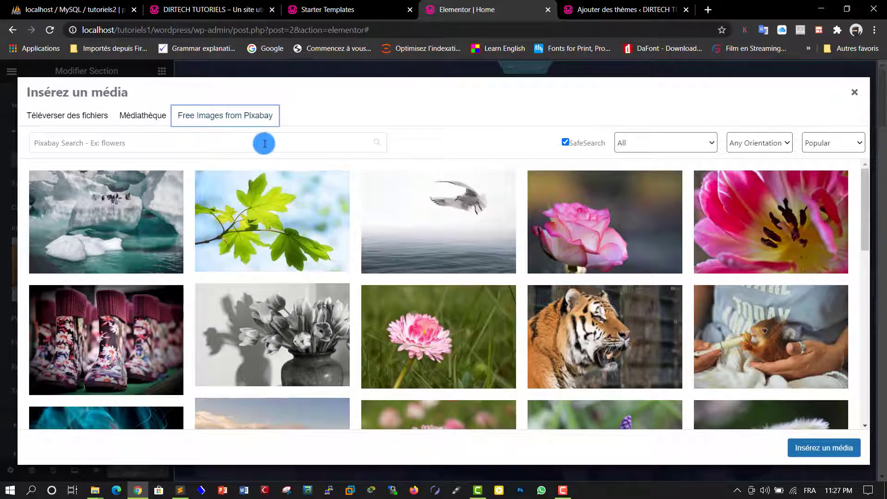
{"action": "left_click", "coordinate": [222, 146]}
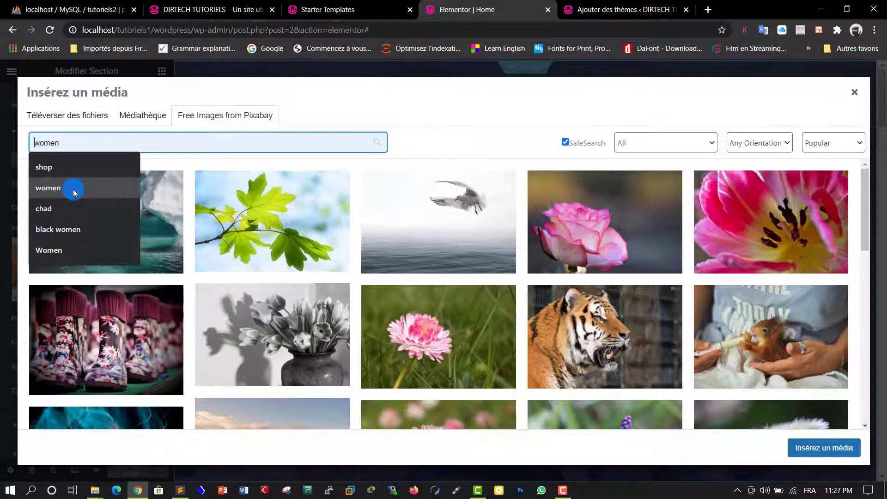
{"action": "left_click", "coordinate": [73, 188]}
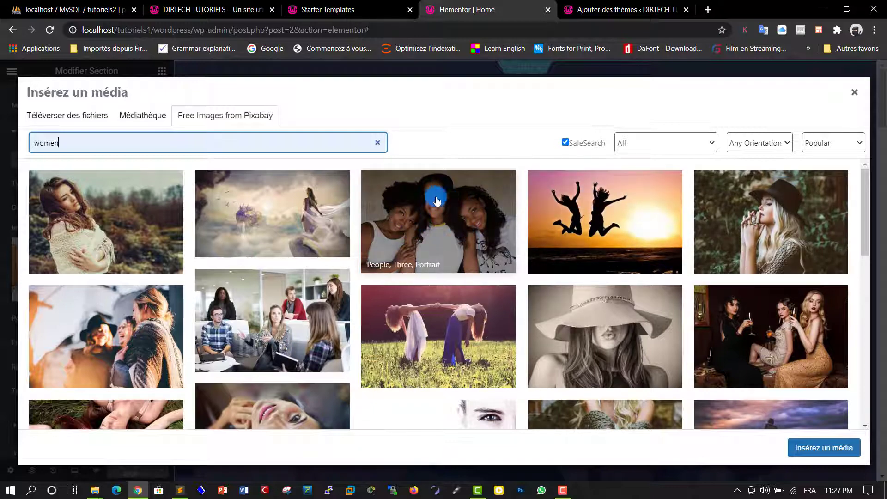
{"action": "left_click", "coordinate": [434, 225]}
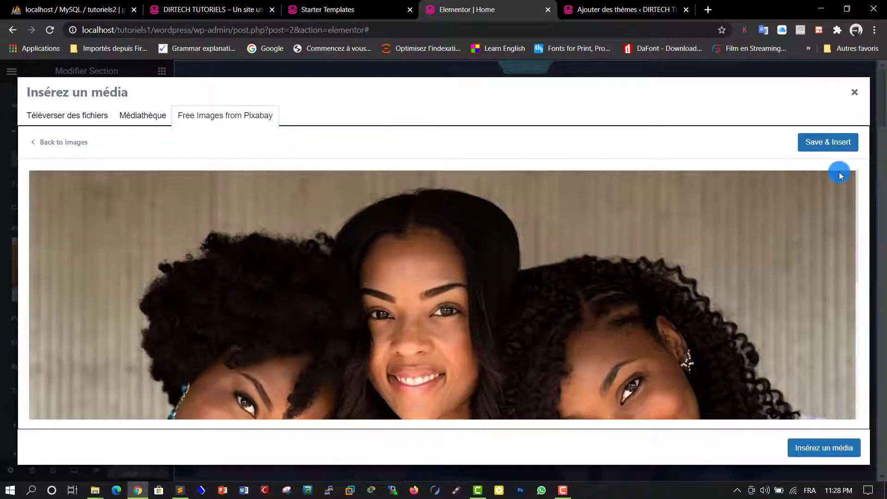
{"action": "left_click", "coordinate": [828, 144]}
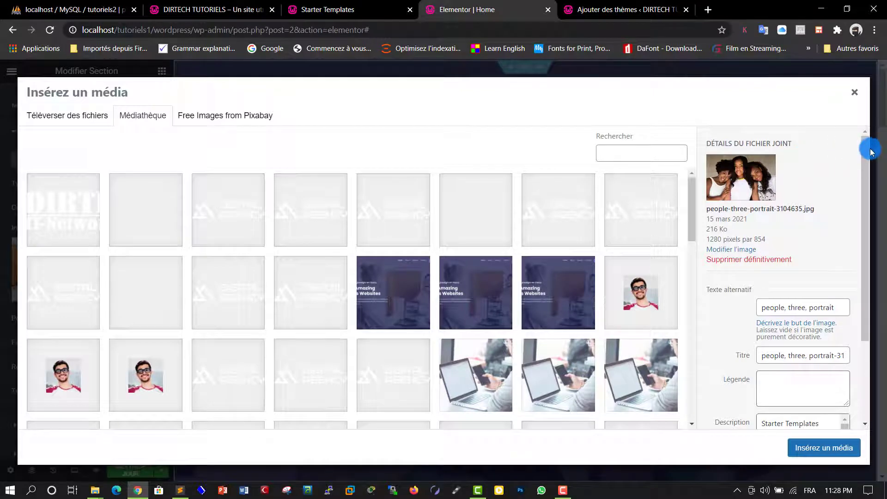
{"action": "scroll", "coordinate": [870, 151], "scroll_direction": "down", "scroll_amount": 1}
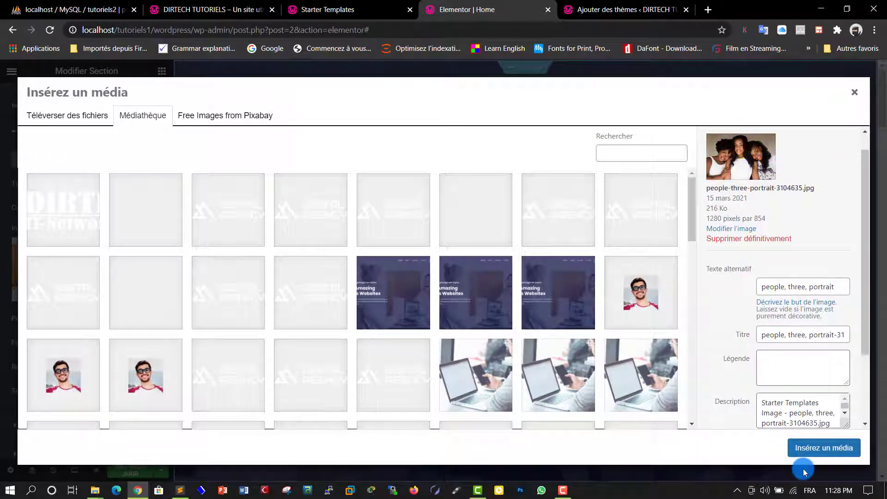
{"action": "left_click", "coordinate": [820, 455]}
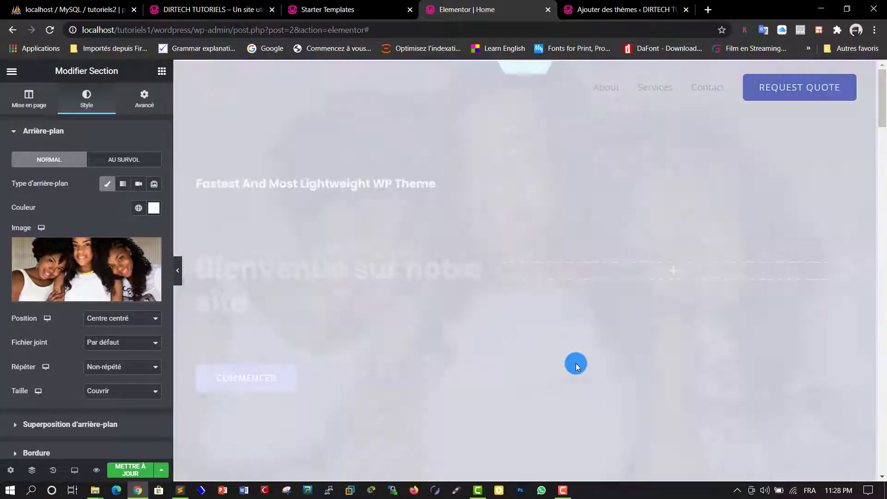
Check the hero section and the services area below it, and save the page update.
{"action": "scroll", "coordinate": [873, 106], "scroll_direction": "down", "scroll_amount": 8}
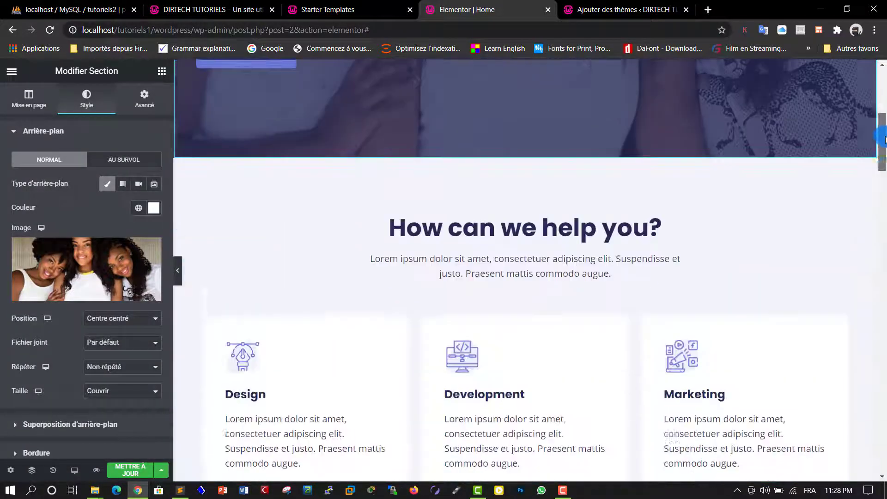
{"action": "scroll", "coordinate": [880, 95], "scroll_direction": "up", "scroll_amount": 8}
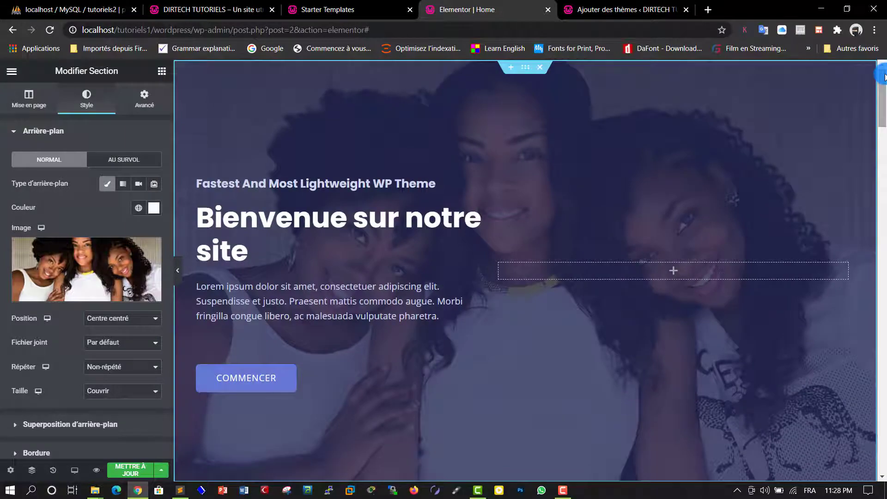
{"action": "scroll", "coordinate": [880, 87], "scroll_direction": "down", "scroll_amount": 10}
{"action": "scroll", "coordinate": [880, 93], "scroll_direction": "up", "scroll_amount": 8}
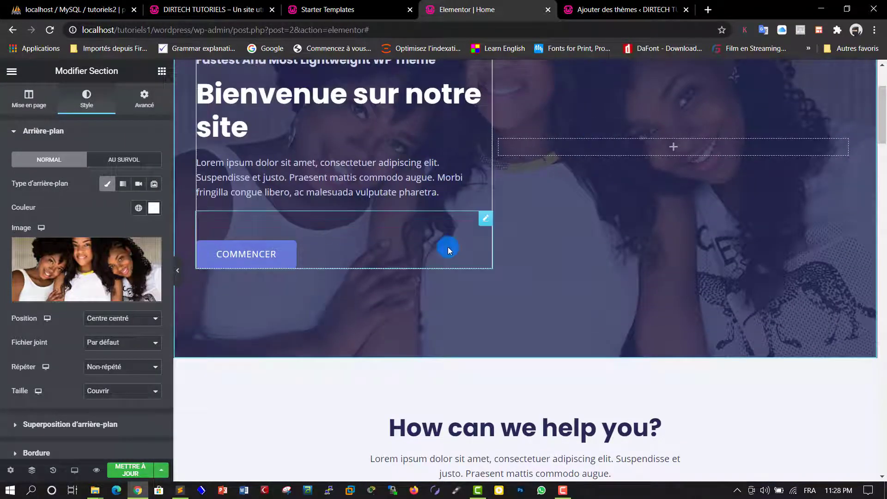
{"action": "scroll", "coordinate": [871, 118], "scroll_direction": "down", "scroll_amount": 3}
{"action": "scroll", "coordinate": [873, 92], "scroll_direction": "up", "scroll_amount": 5}
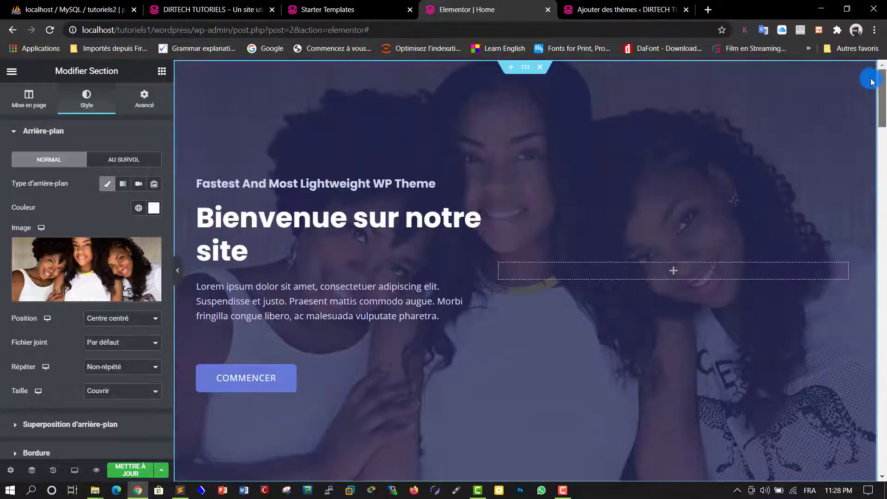
{"action": "left_click", "coordinate": [136, 472]}
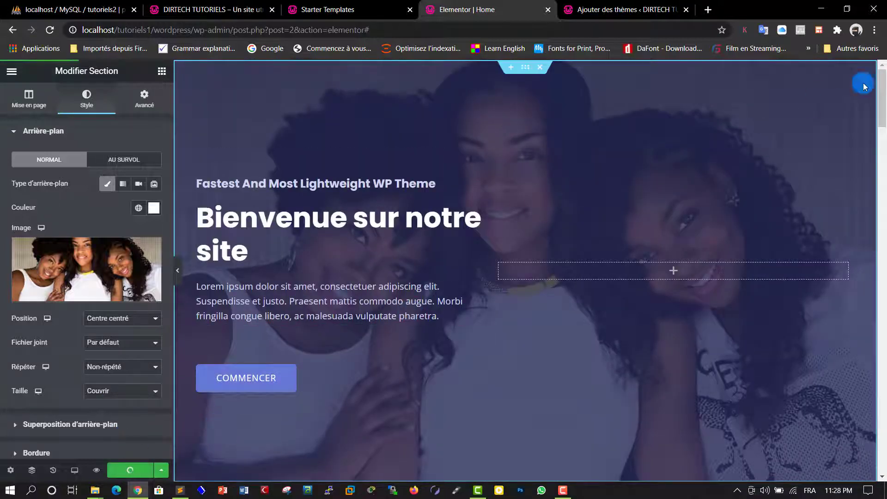
Change the "Our Customers" heading further down the home page to "Nos clients".
{"action": "left_click_drag", "start_coordinate": [886, 79], "coordinate": [883, 147]}
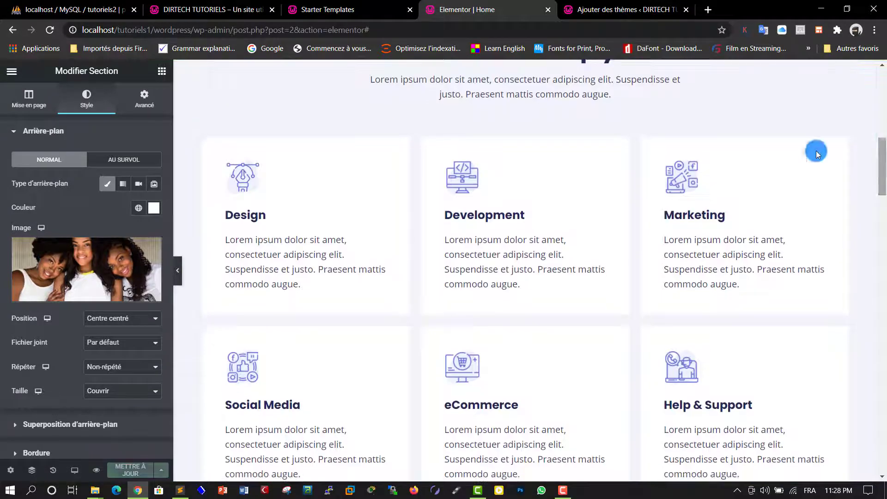
{"action": "left_click", "coordinate": [478, 250]}
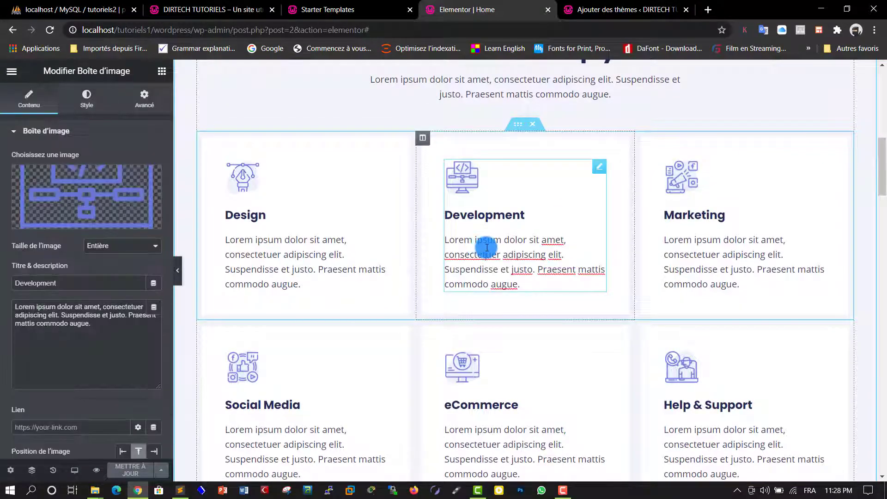
{"action": "left_click_drag", "start_coordinate": [883, 168], "coordinate": [882, 276]}
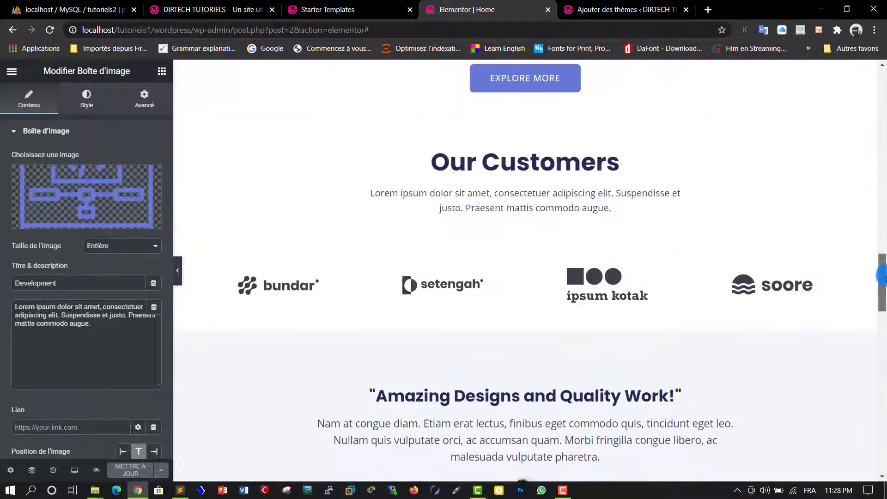
{"action": "left_click", "coordinate": [518, 144]}
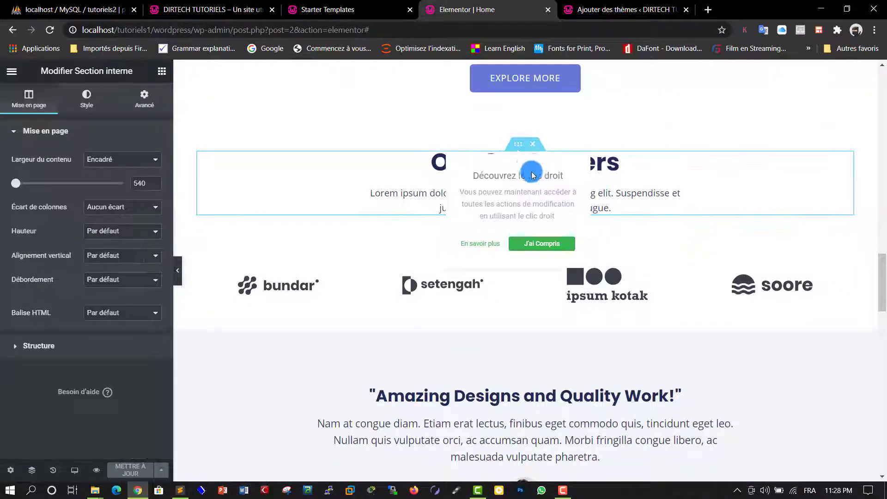
{"action": "left_click", "coordinate": [610, 162]}
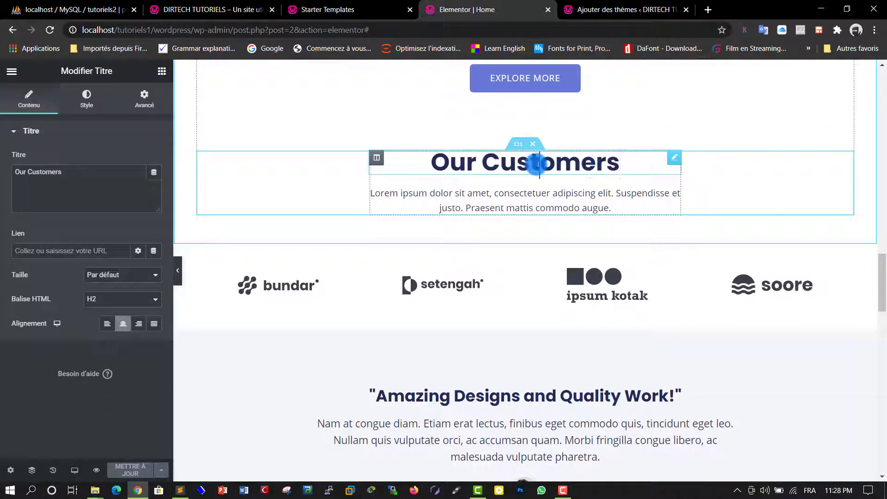
{"action": "left_click_drag", "start_coordinate": [453, 162], "coordinate": [634, 157]}
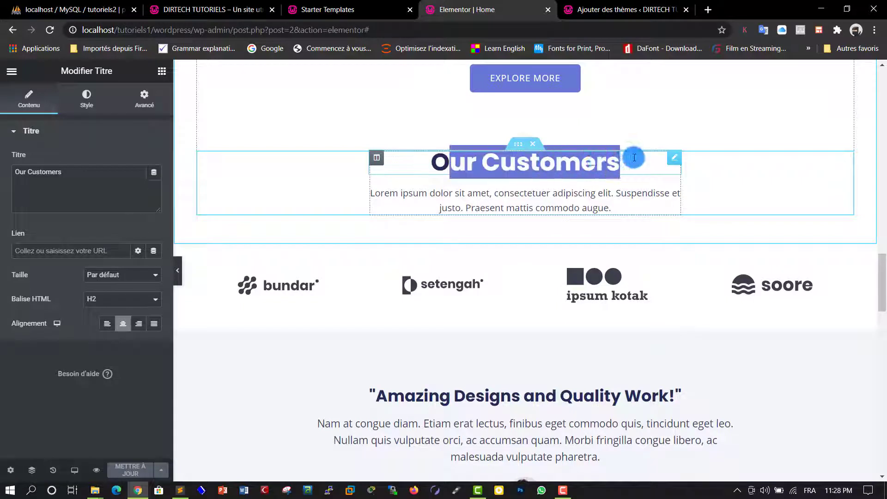
{"action": "type", "text": "O"}
{"action": "key", "text": "BackSpace"}
{"action": "type", "text": "N"}
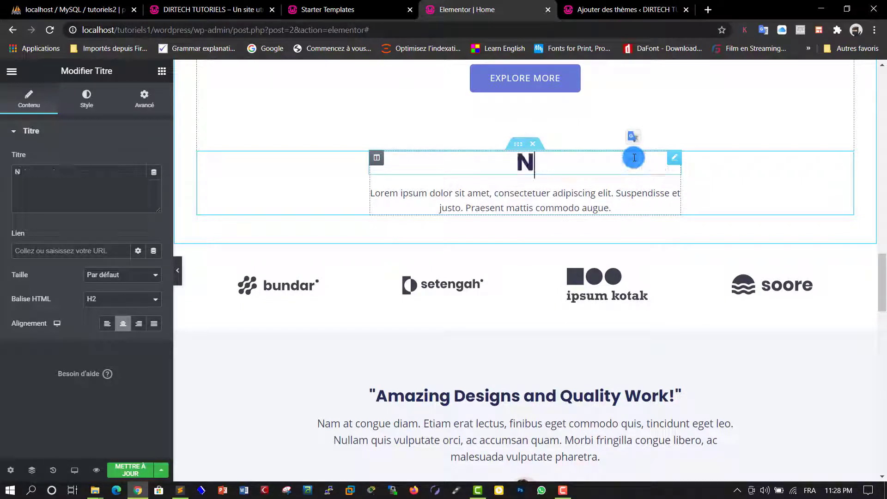
{"action": "type", "text": "os clients"}
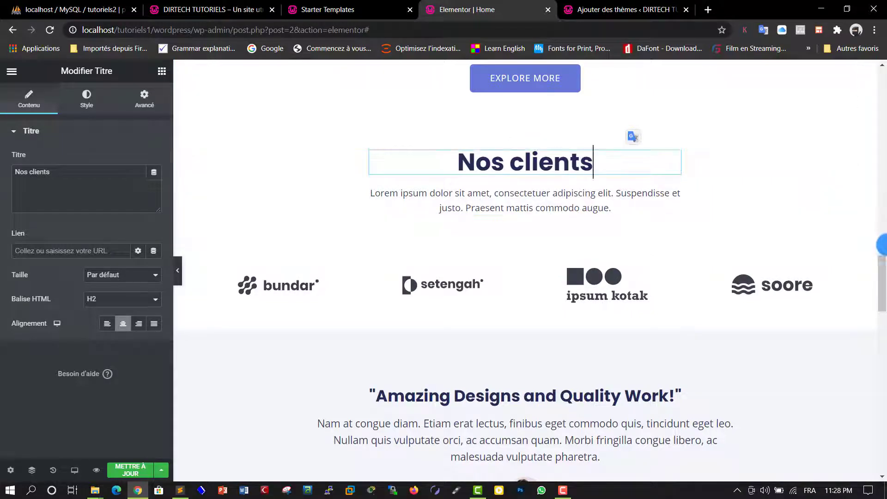
Replace the "How can we help you?" heading with "Nos services" and save the page update.
{"action": "left_click_drag", "start_coordinate": [879, 281], "coordinate": [881, 135]}
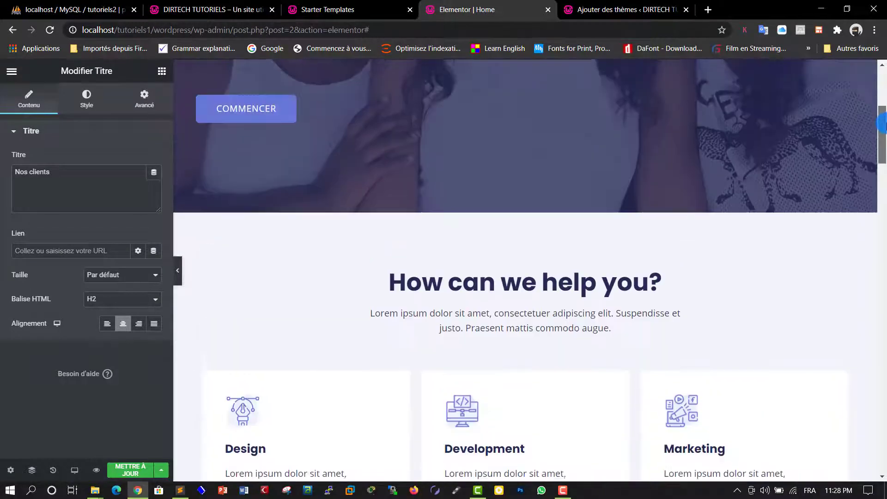
{"action": "double_click", "coordinate": [569, 293]}
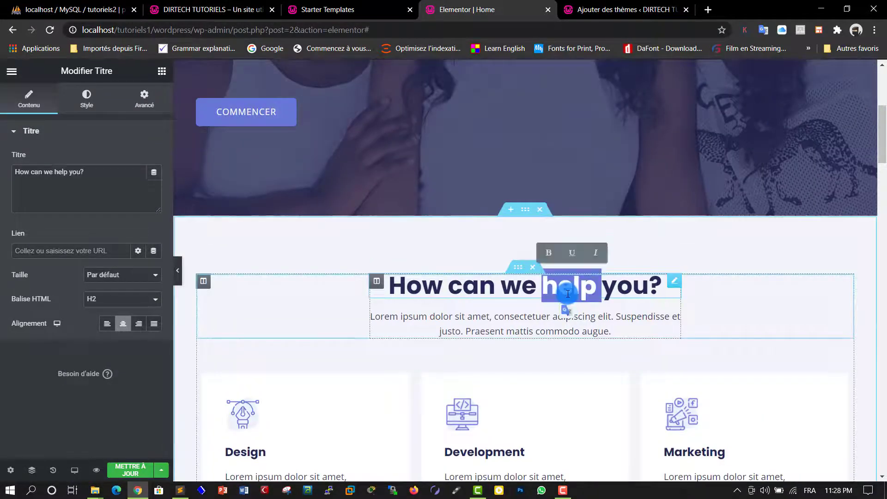
{"action": "left_click_drag", "start_coordinate": [390, 284], "coordinate": [668, 309]}
{"action": "type", "text": "No"}
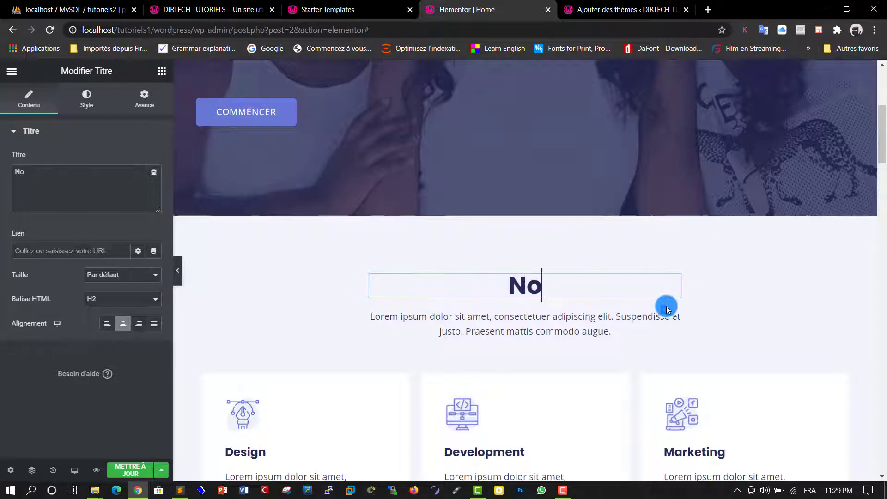
{"action": "type", "text": "s services"}
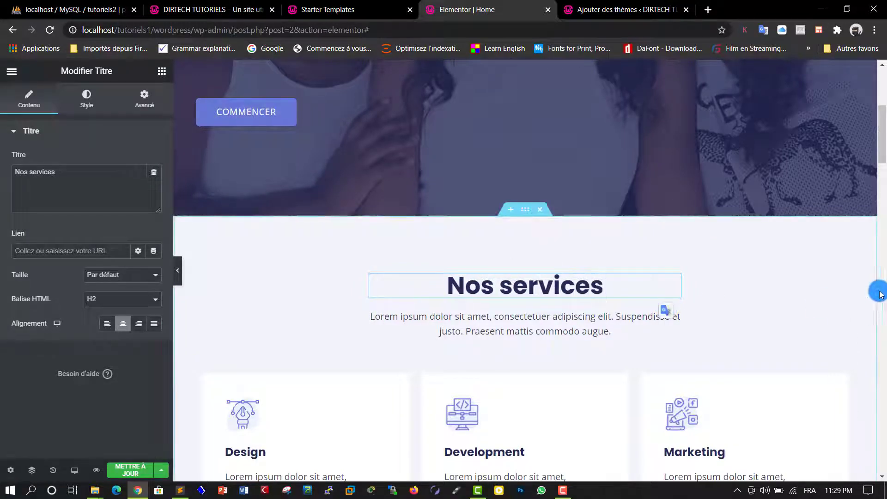
{"action": "scroll", "coordinate": [410, 301], "scroll_direction": "down", "scroll_amount": 2}
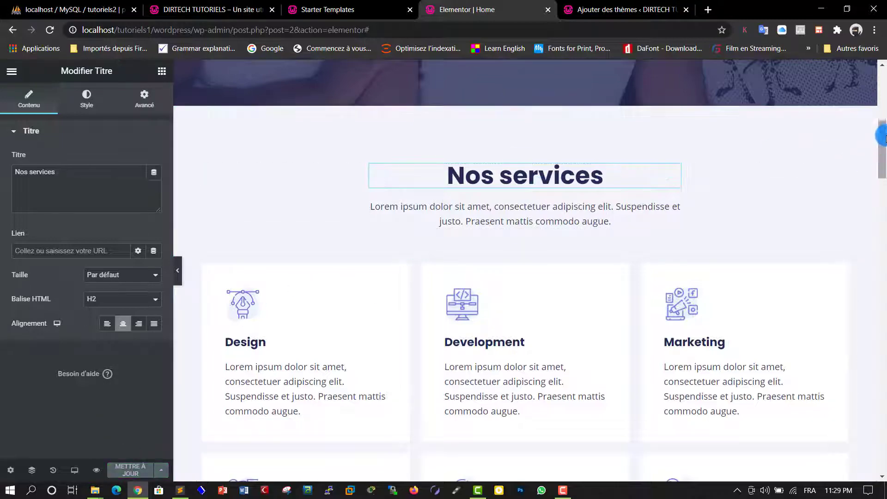
Return from the editor to the live home page, reload it and examine the updated hero section.
{"action": "left_click_drag", "start_coordinate": [882, 136], "coordinate": [882, 69]}
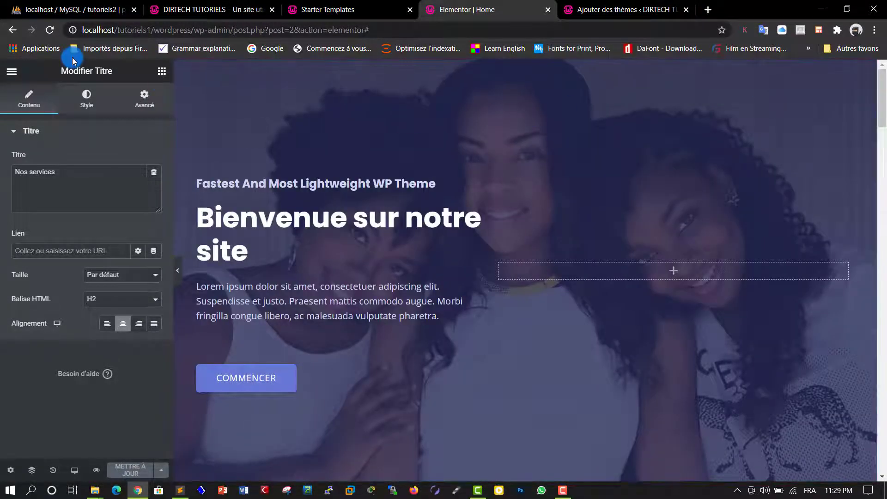
{"action": "left_click", "coordinate": [15, 33]}
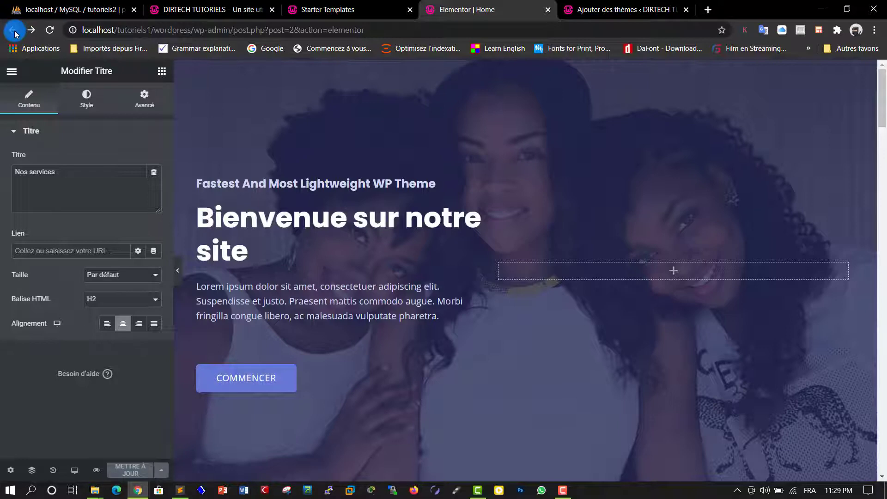
{"action": "left_click", "coordinate": [15, 33]}
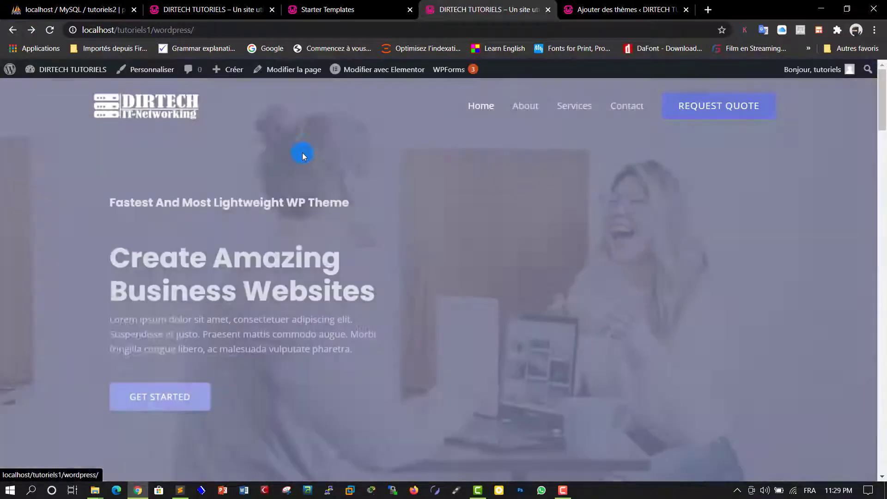
{"action": "left_click", "coordinate": [50, 30]}
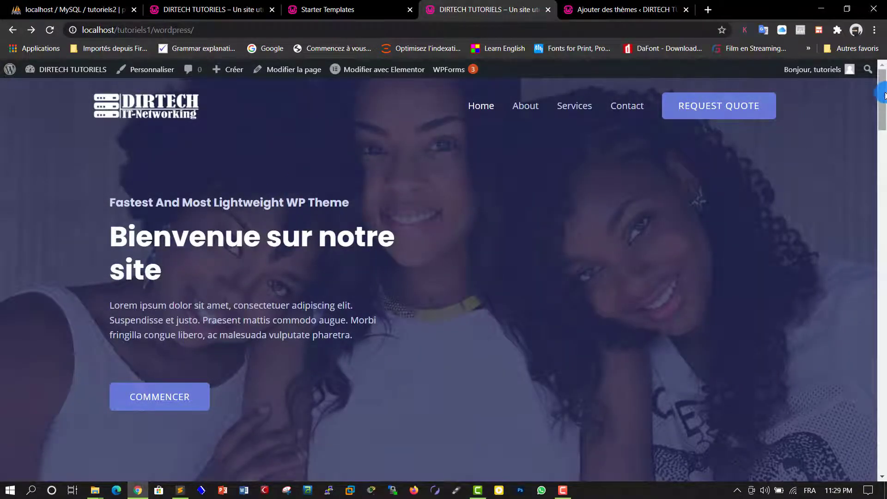
{"action": "mouse_move", "coordinate": [885, 96]}
{"action": "left_mouse_down"}
{"action": "mouse_move", "coordinate": [884, 107]}
{"action": "mouse_move", "coordinate": [883, 93]}
{"action": "left_mouse_up"}
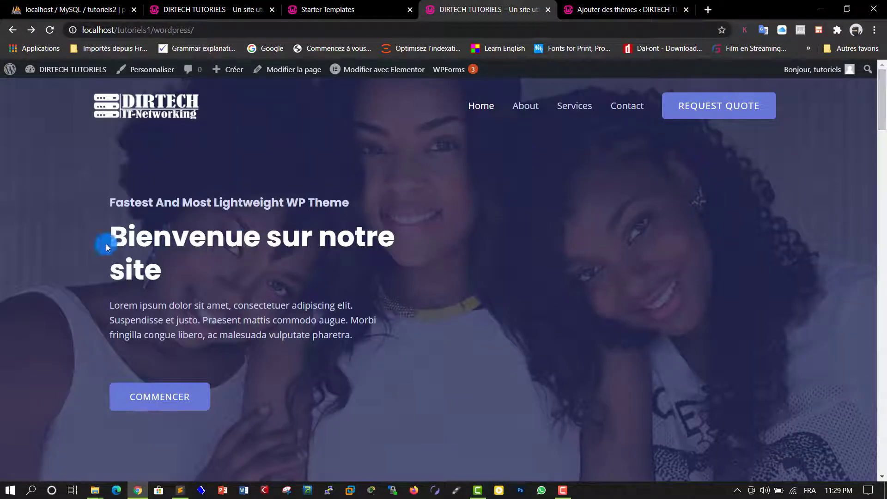
{"action": "left_click_drag", "start_coordinate": [106, 248], "coordinate": [187, 271]}
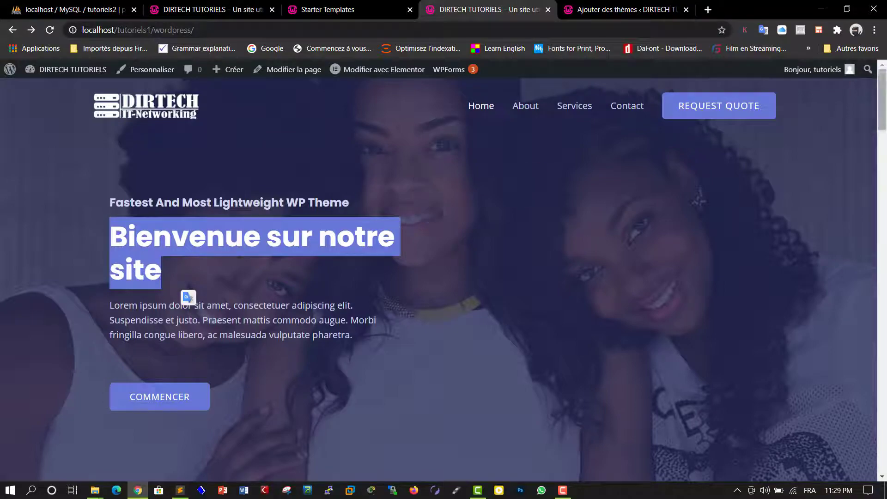
{"action": "left_click_drag", "start_coordinate": [878, 105], "coordinate": [883, 78]}
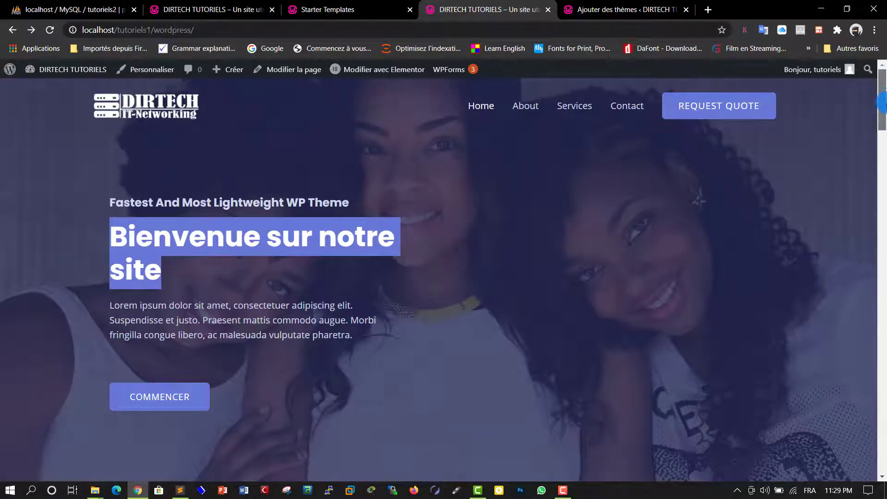
{"action": "left_click_drag", "start_coordinate": [883, 101], "coordinate": [883, 72]}
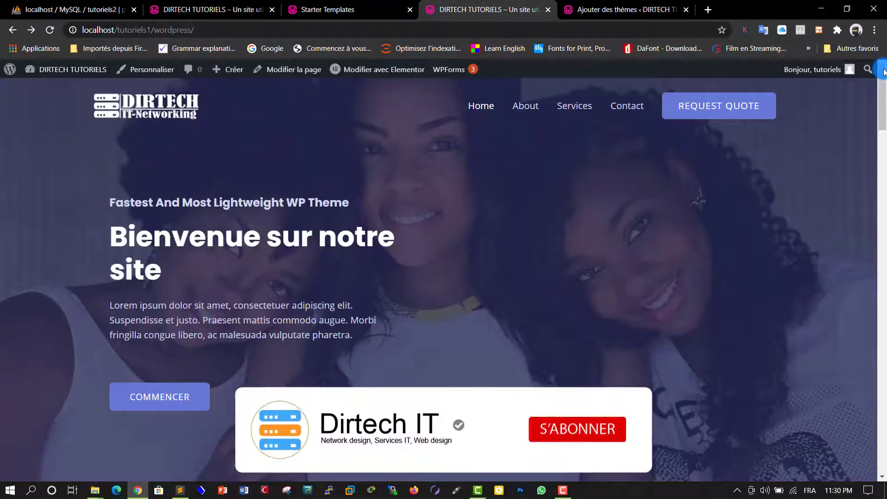